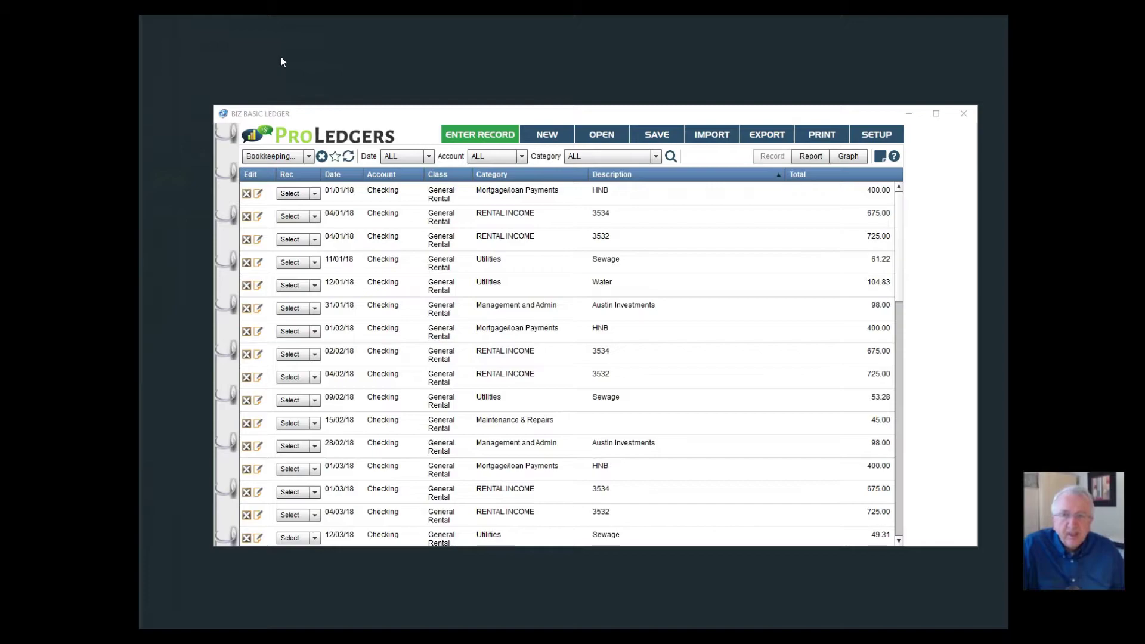
Step: Locate Bookkeeping File on the Desktop through the Open File dialog, check its file type in its properties, and leave without opening it
click(308, 156)
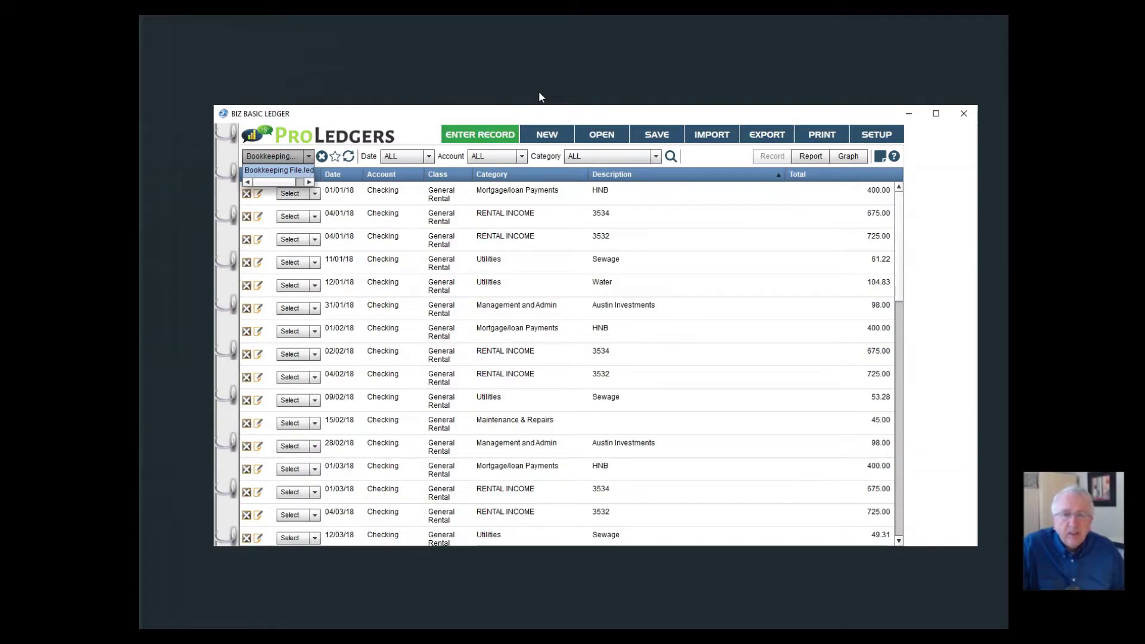
click(600, 134)
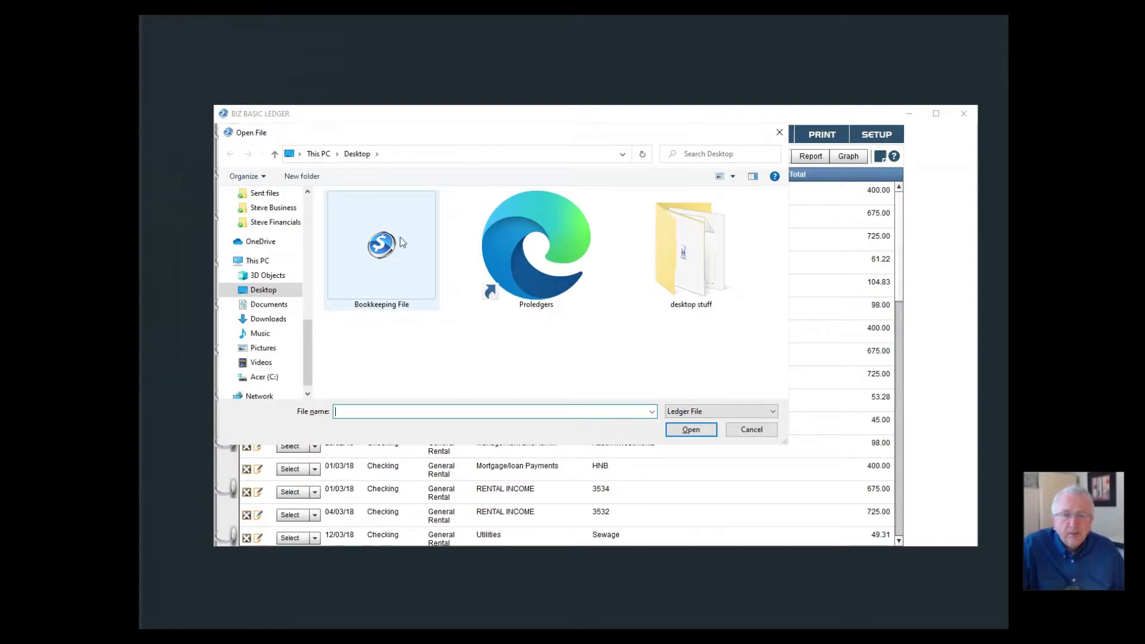
click(387, 249)
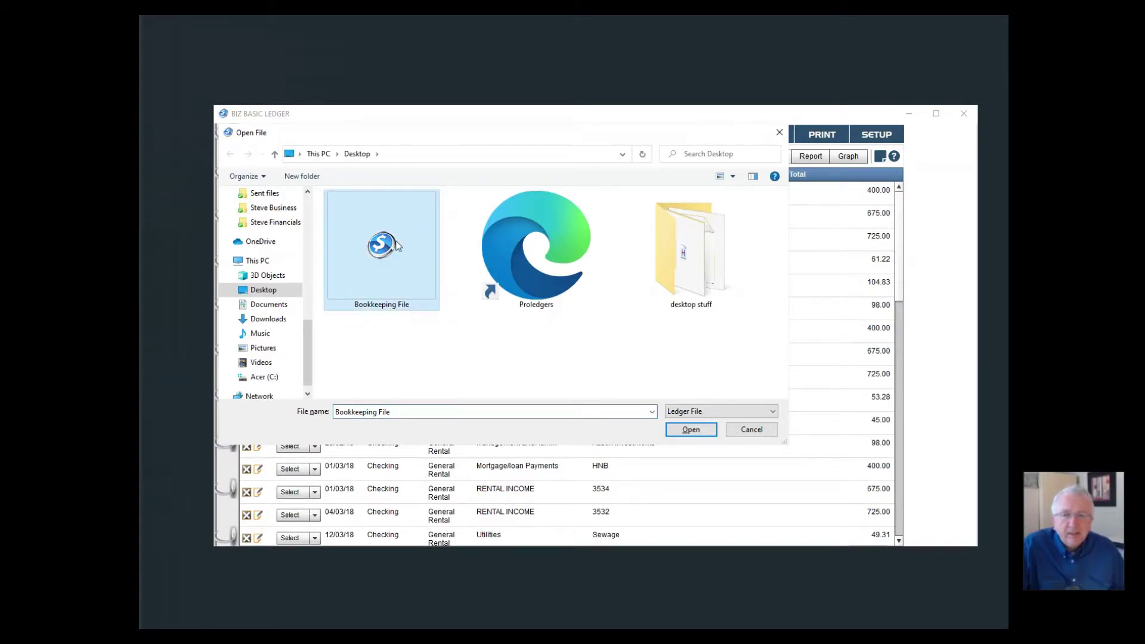
double_click(395, 241)
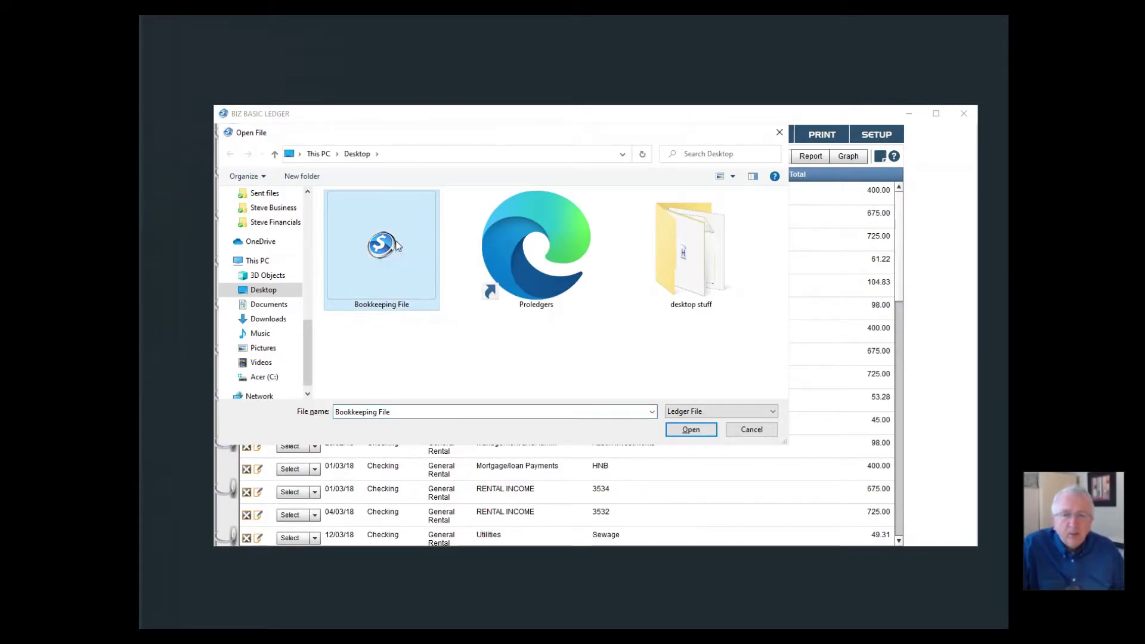
right_click(396, 240)
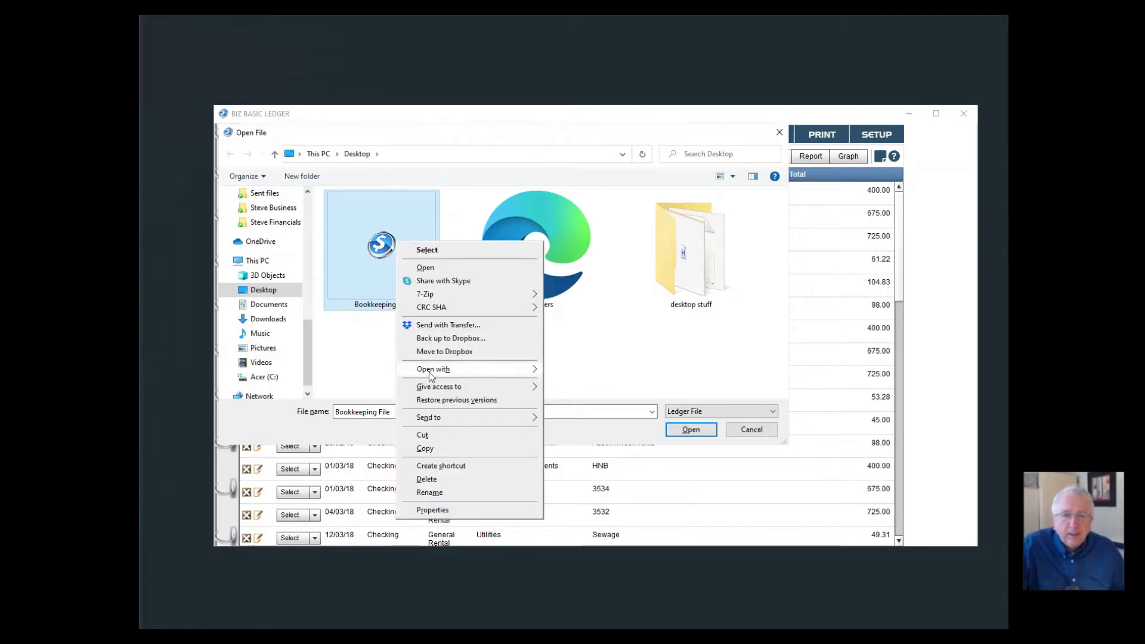
click(441, 511)
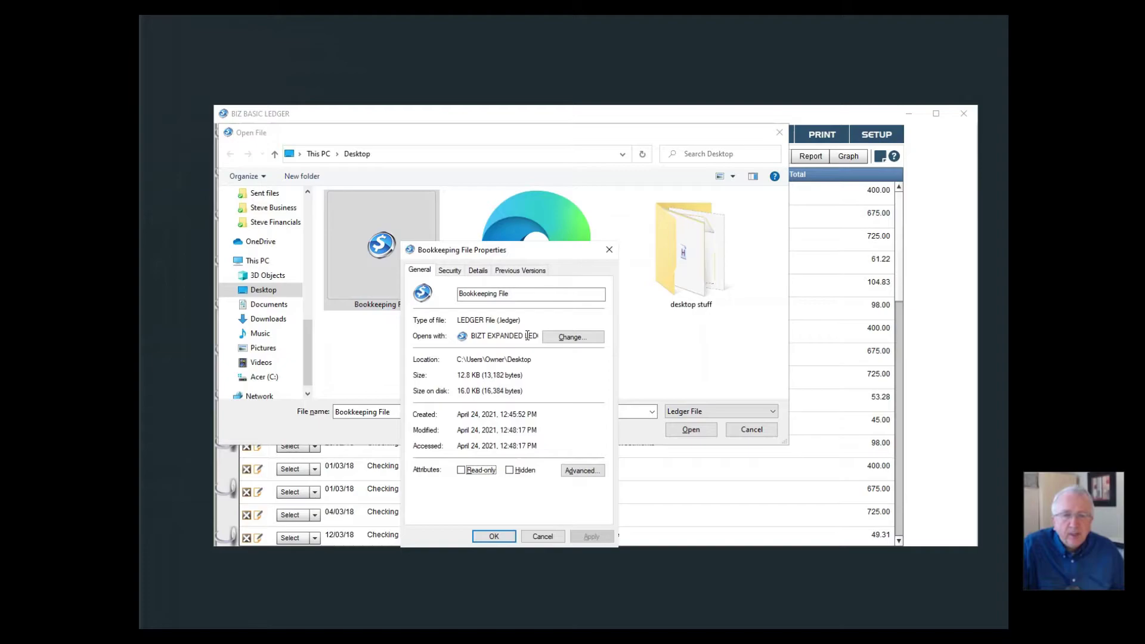
drag(502, 319, 516, 319)
click(500, 322)
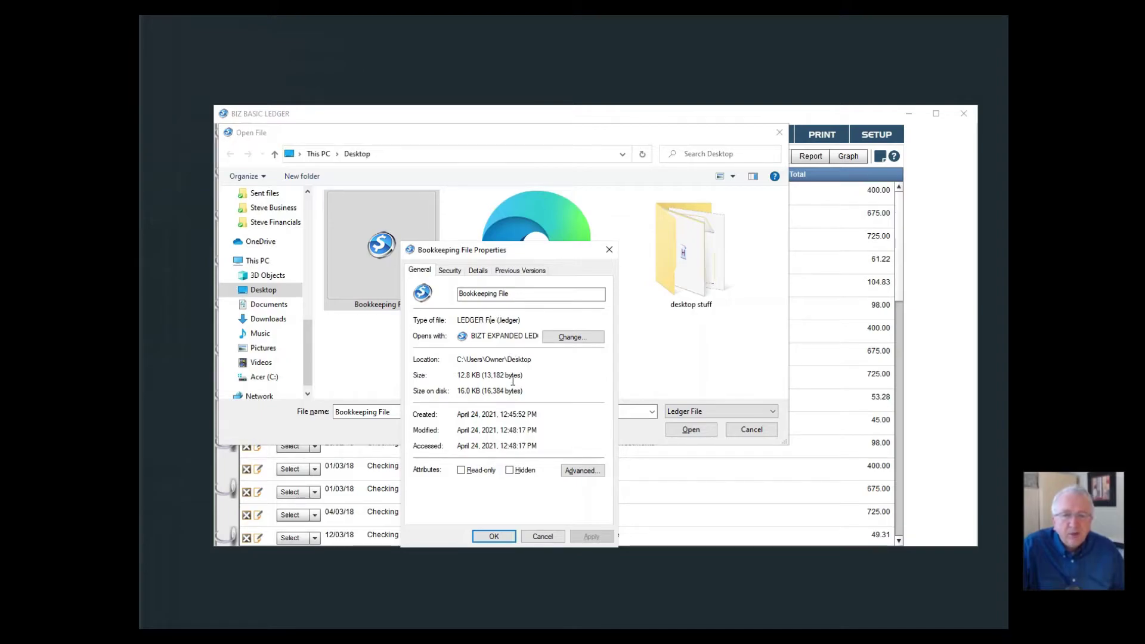
click(539, 537)
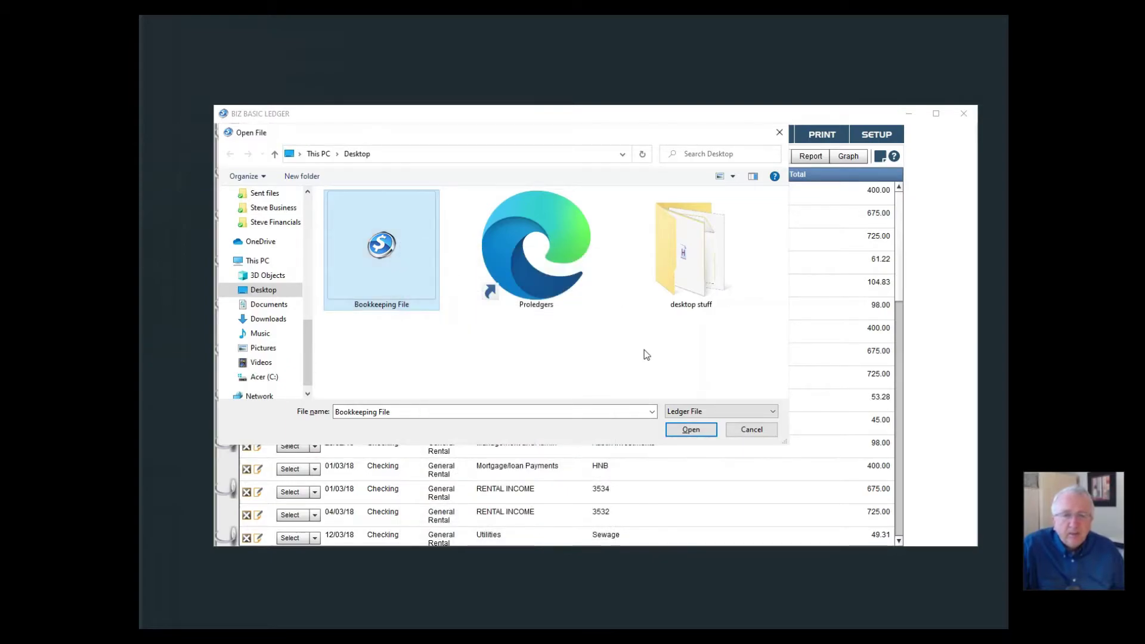
click(748, 429)
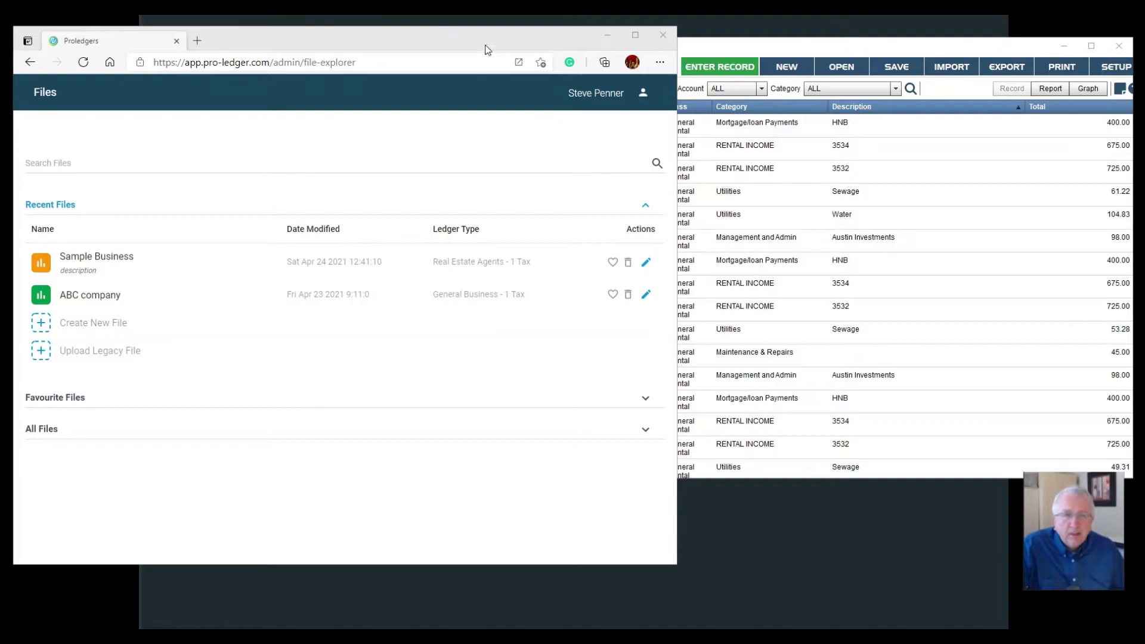
Step: Switch to the Proledgers web app and import the legacy ledger Bookkeeping File from the Desktop, leaving its description blank
click(826, 41)
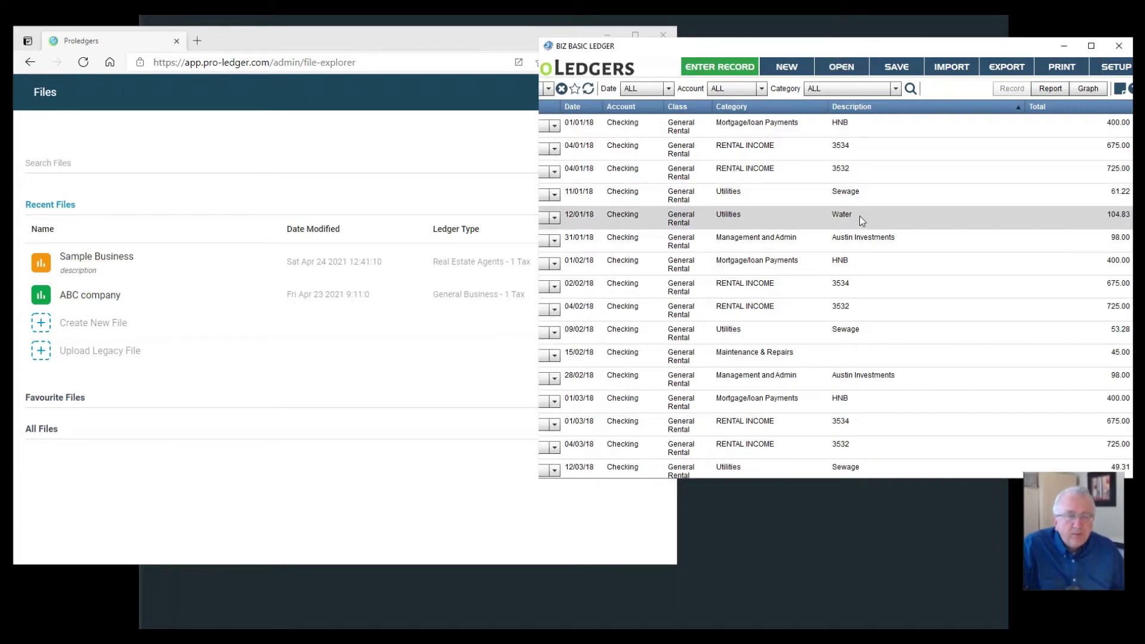
double_click(451, 38)
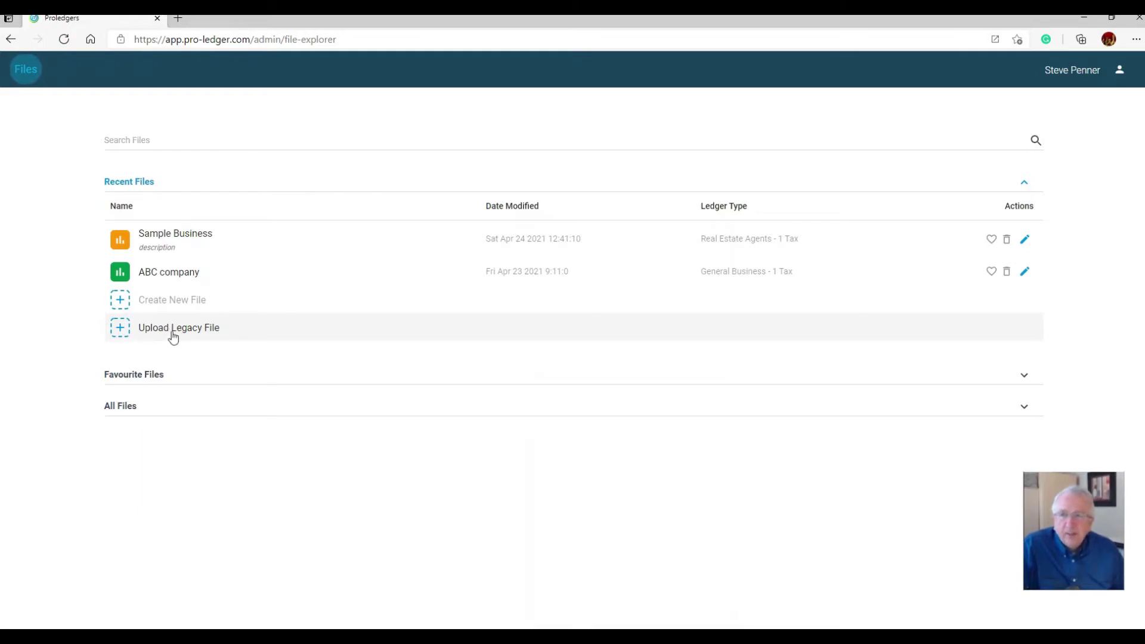
click(173, 335)
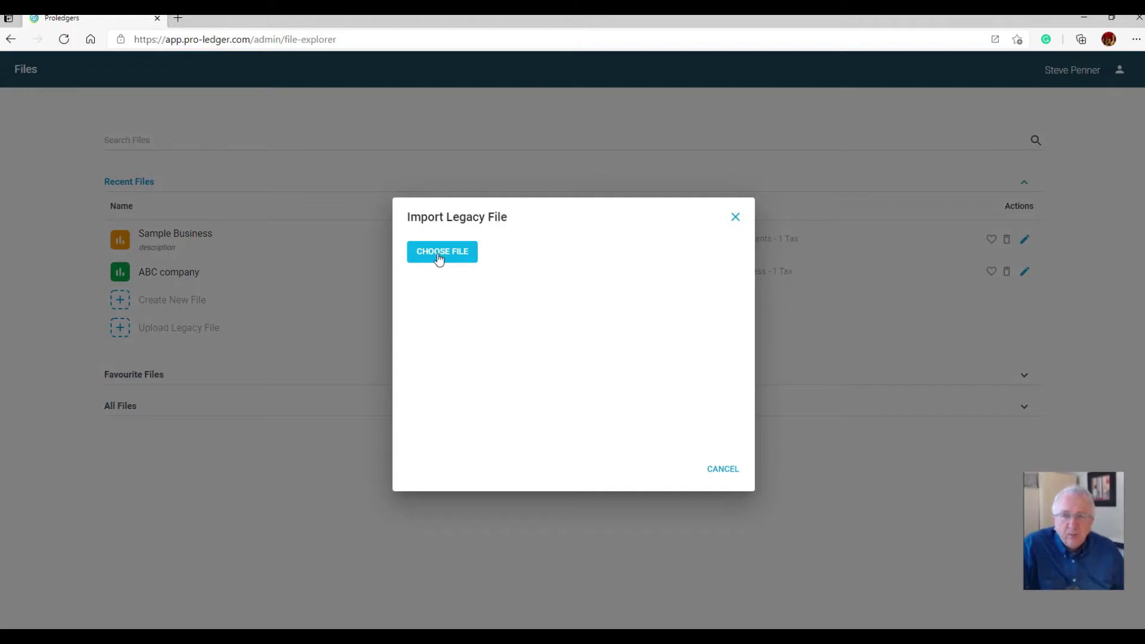
click(438, 258)
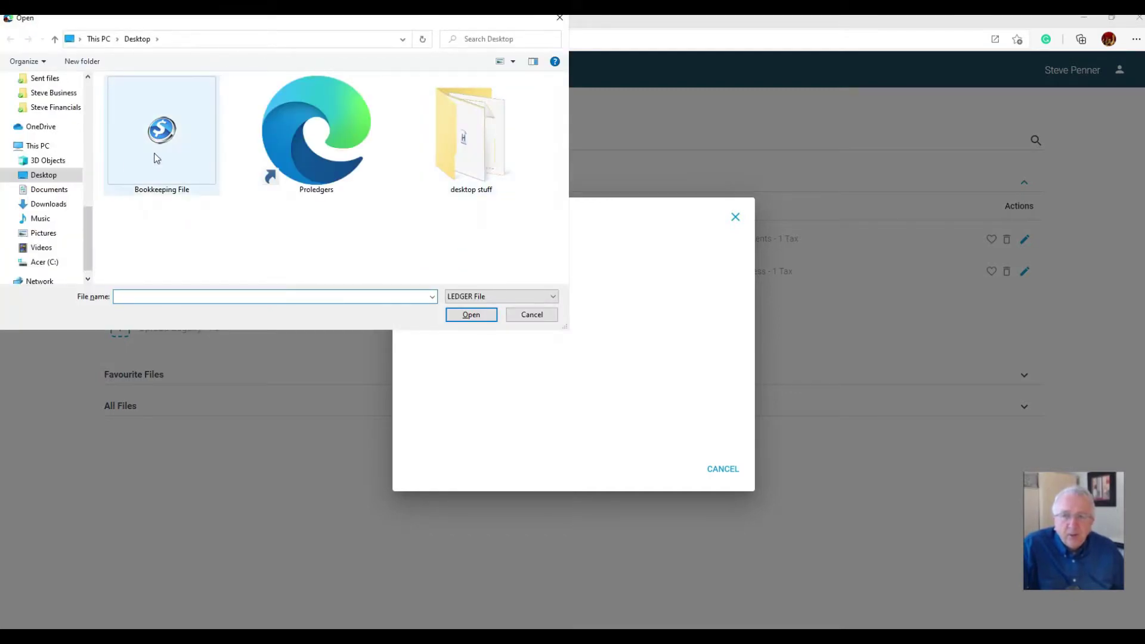
click(164, 146)
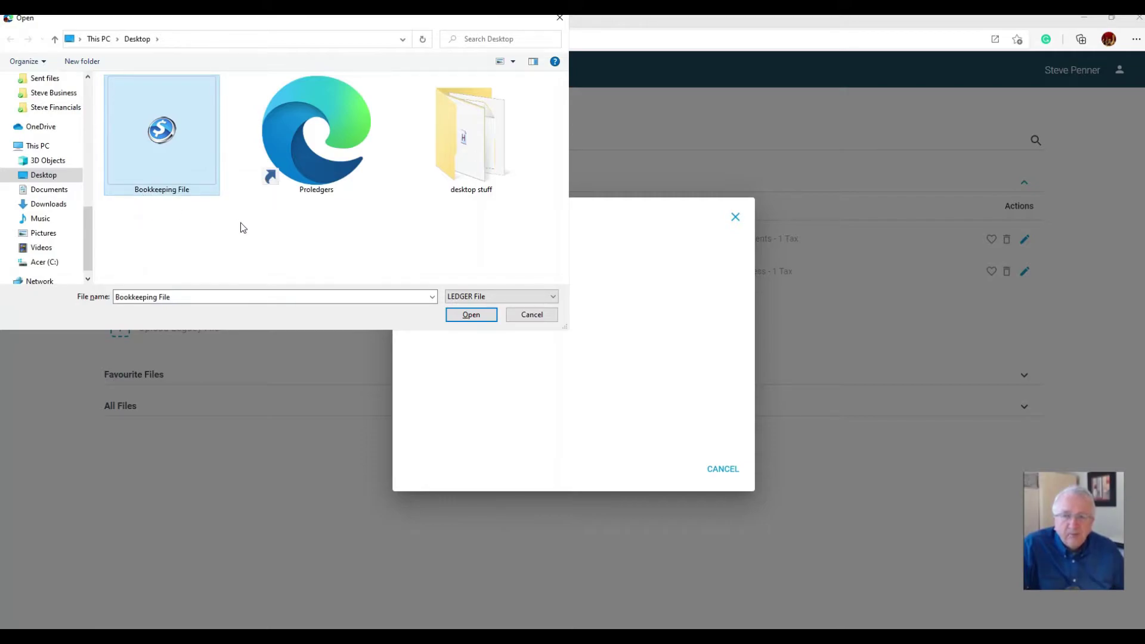
click(468, 316)
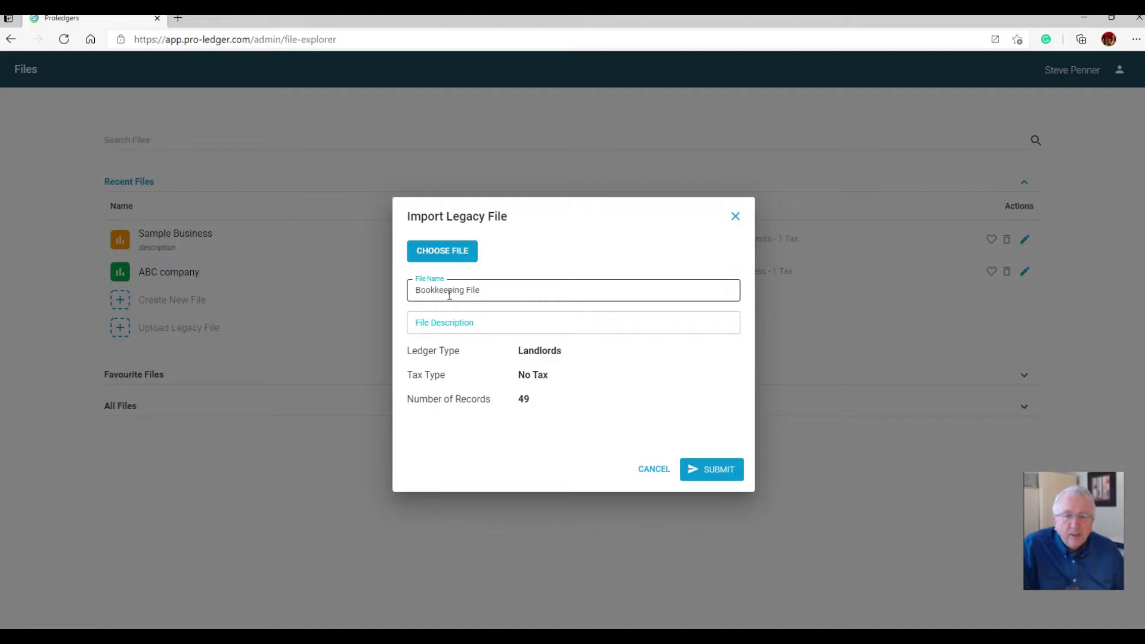
click(445, 323)
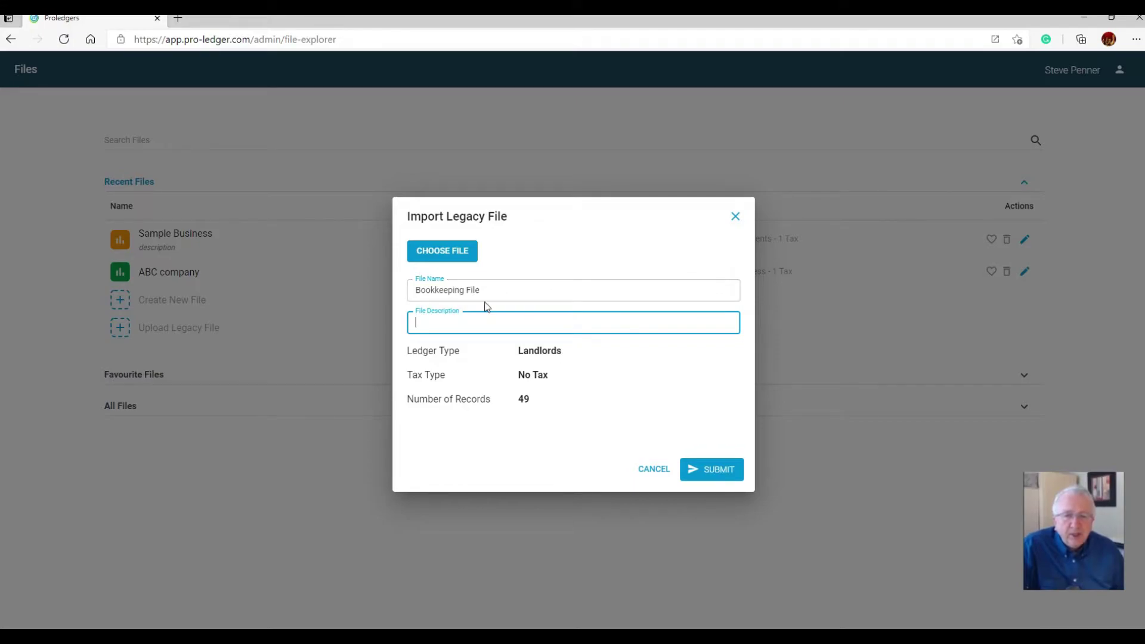
click(717, 472)
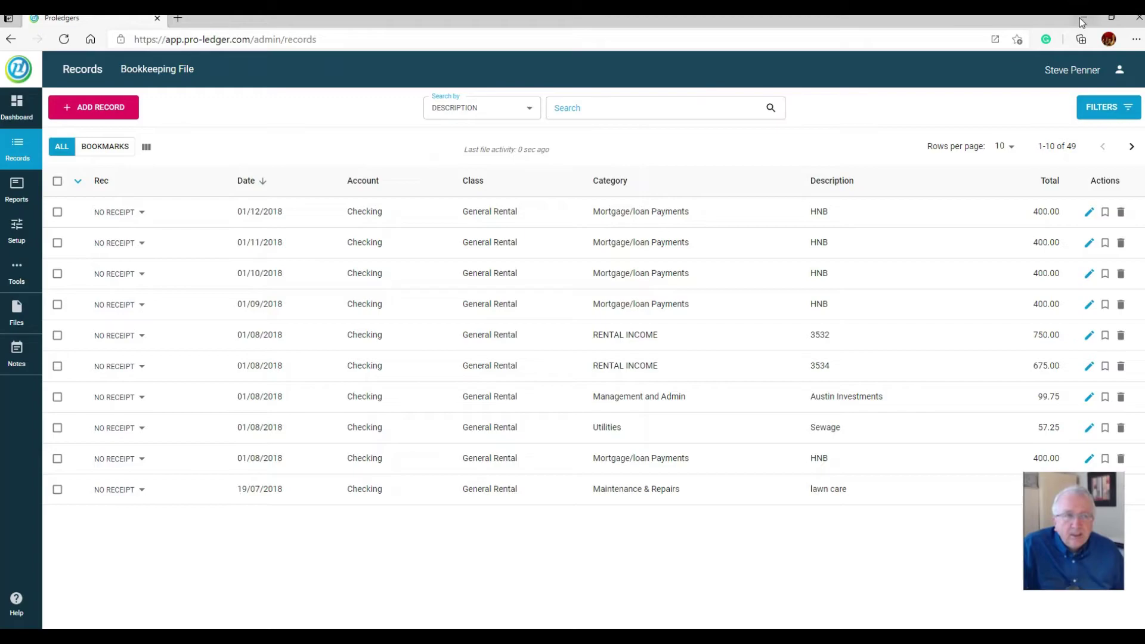
Step: Show the overall profit and loss report in the web app and the report in a widened Biz Basic Ledger window for comparison
click(1111, 19)
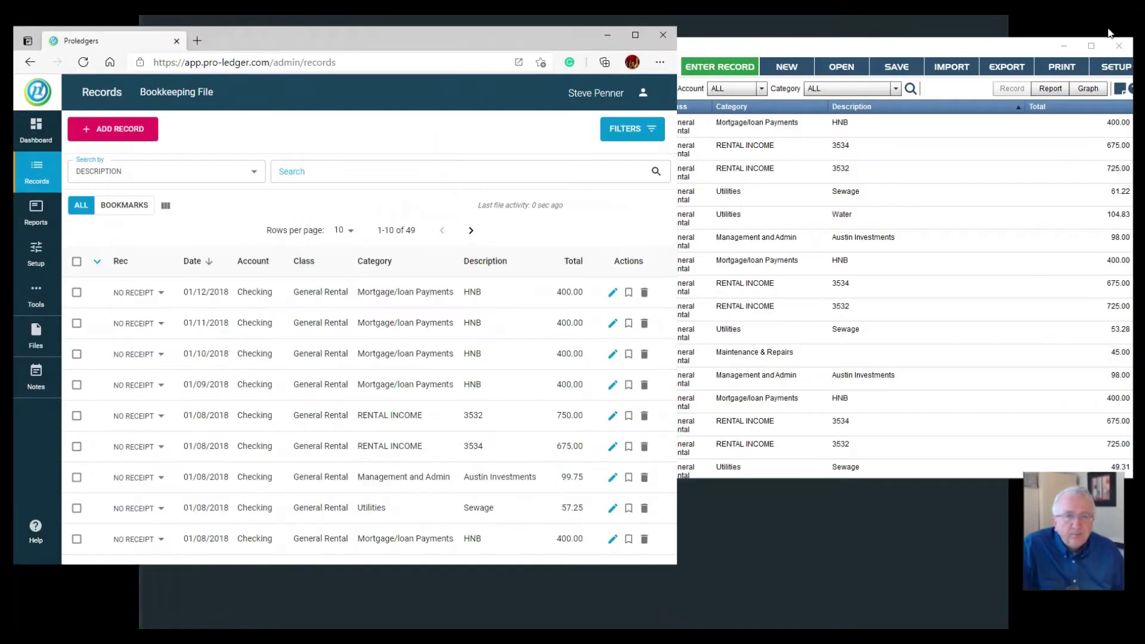
drag(571, 40, 565, 38)
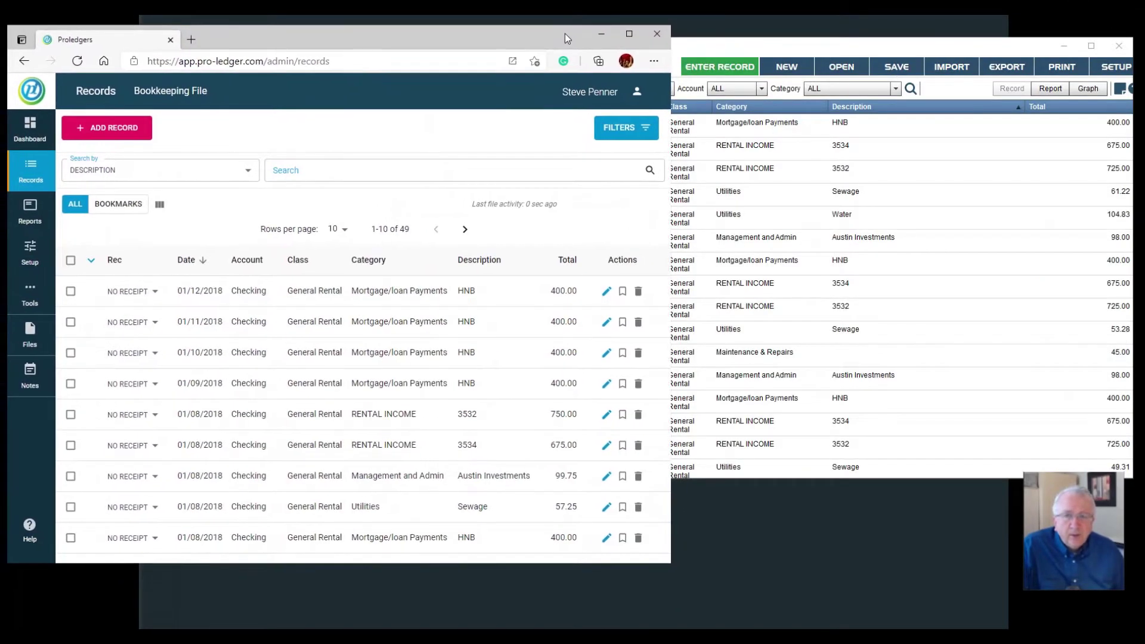
click(29, 214)
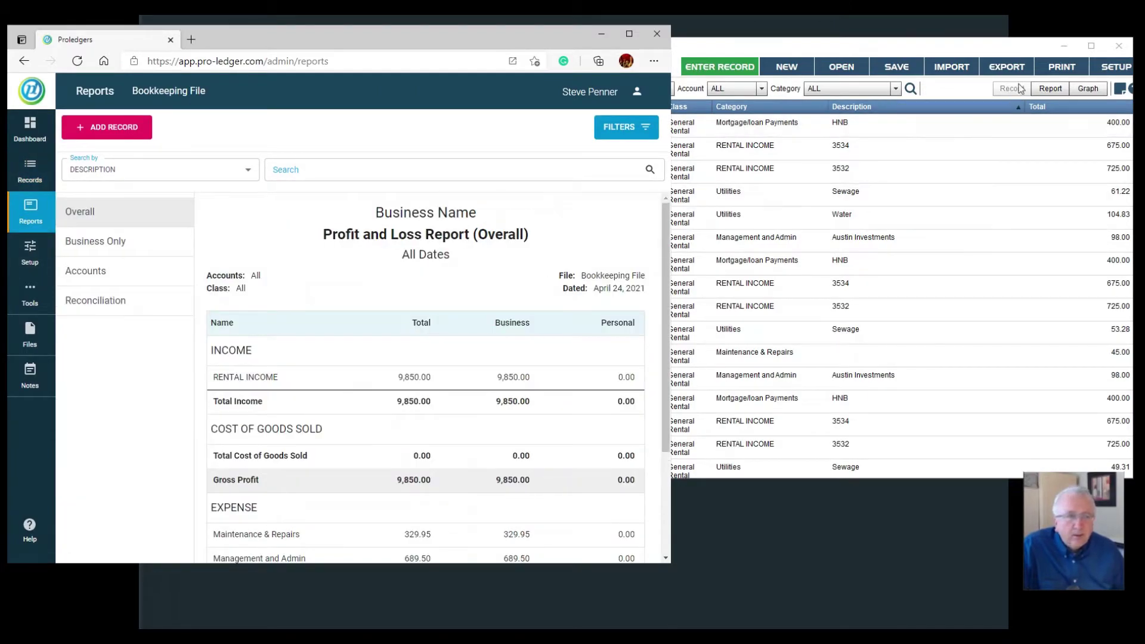
click(1047, 89)
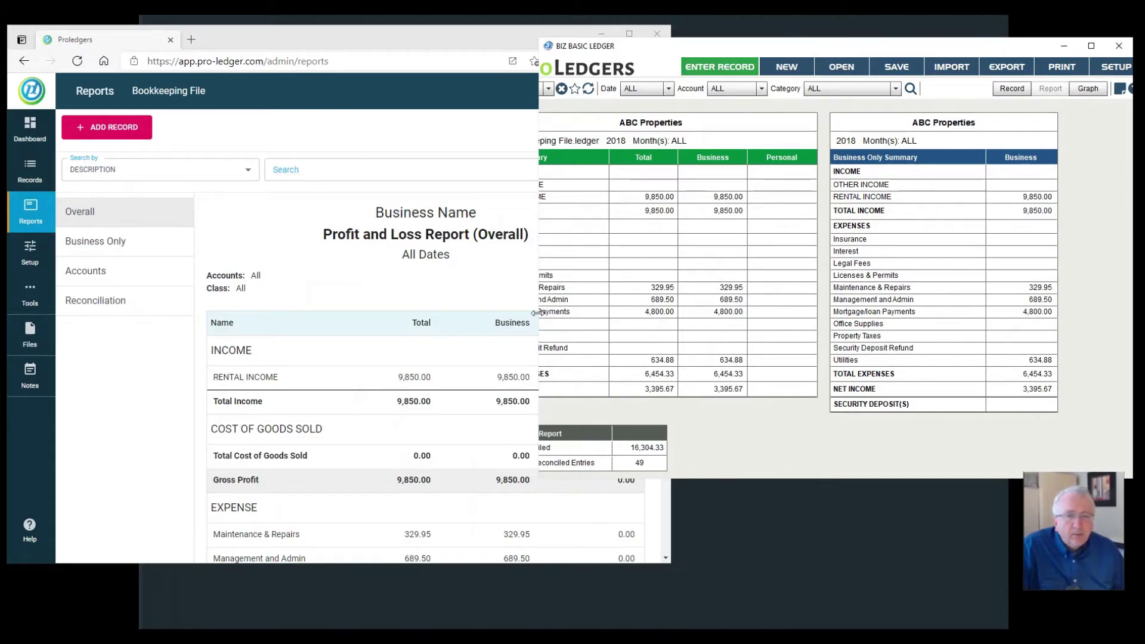
drag(539, 313, 327, 305)
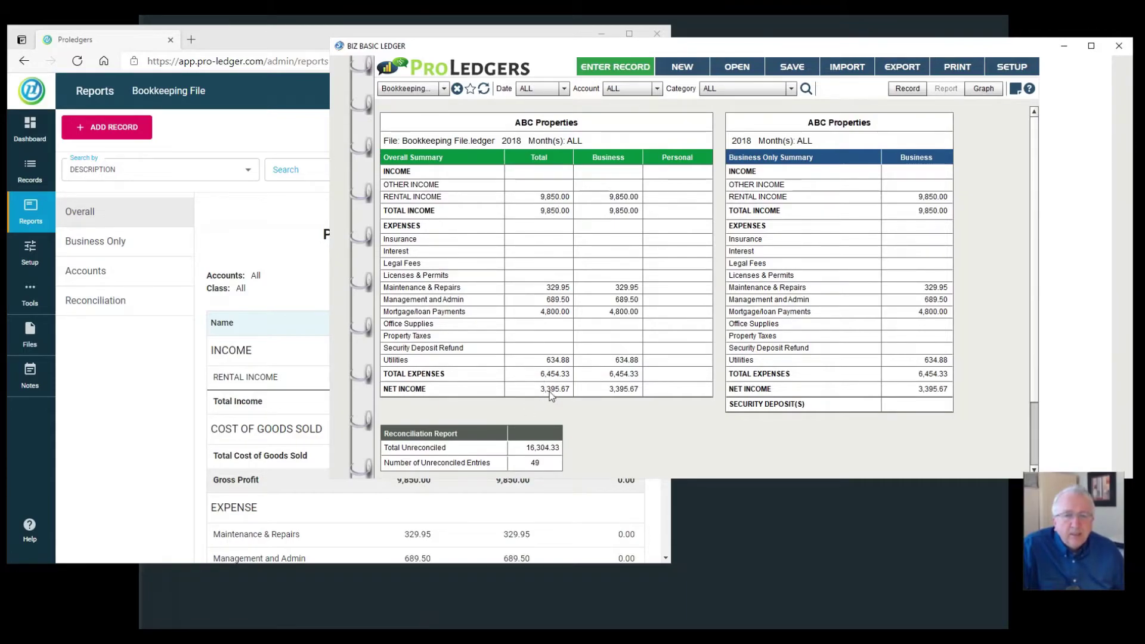
Step: Review the web app's overall profit and loss report from income down to net income against the desktop report
click(305, 45)
scroll(421, 369, down, 3)
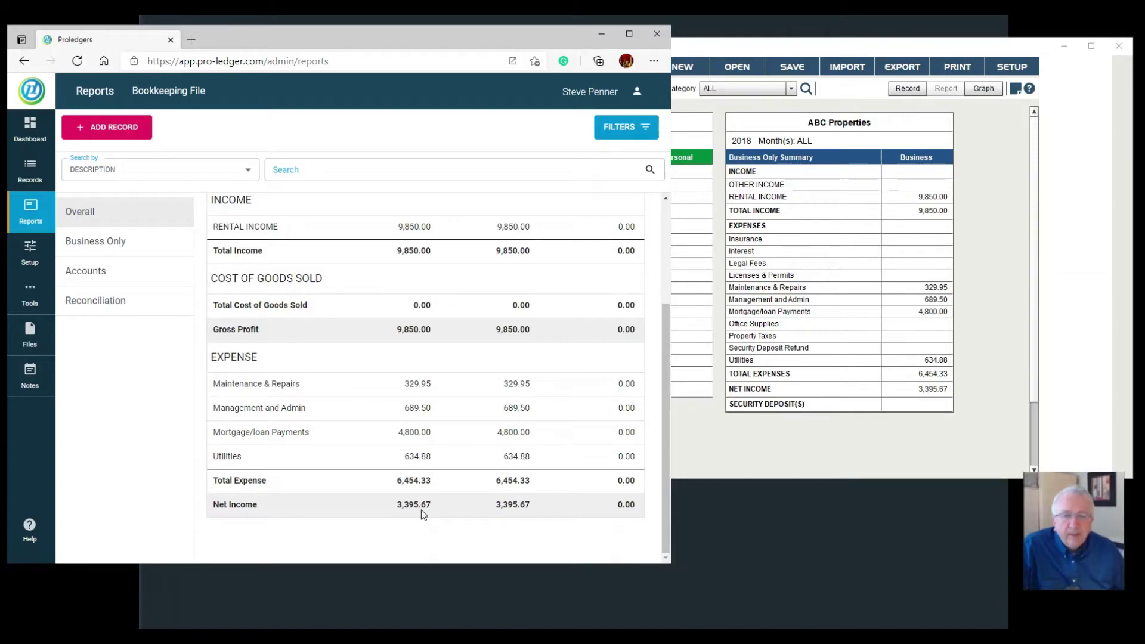
scroll(511, 452, up, 3)
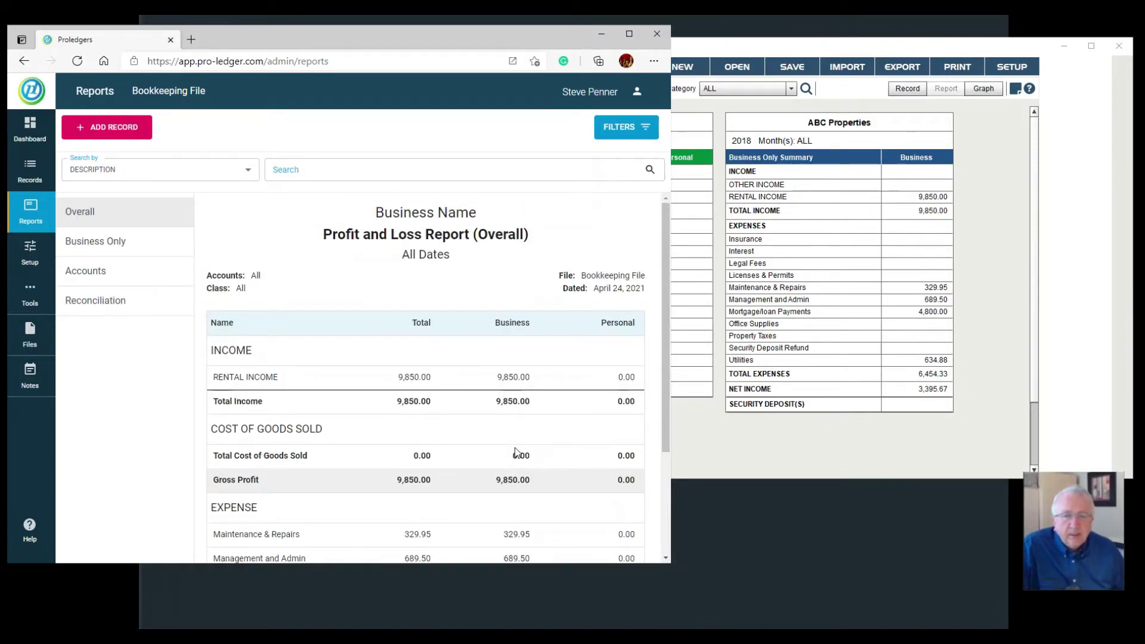
scroll(516, 451, down, 3)
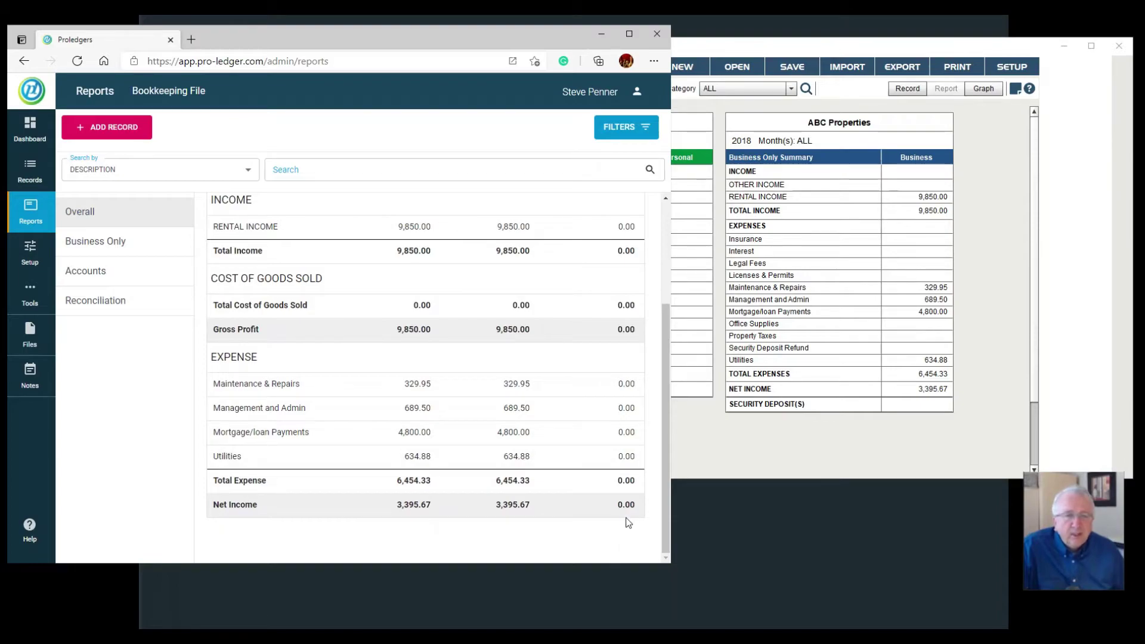
scroll(628, 523, up, 3)
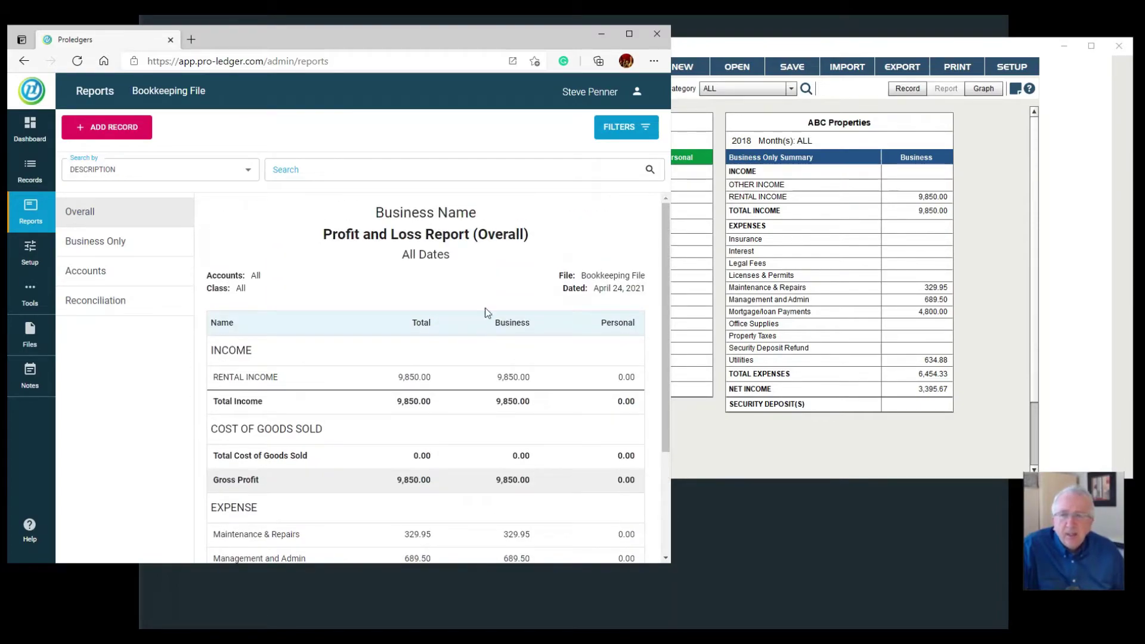
Step: Return both Biz Basic Ledger and the Proledgers web app from their reports to the record lists
click(755, 46)
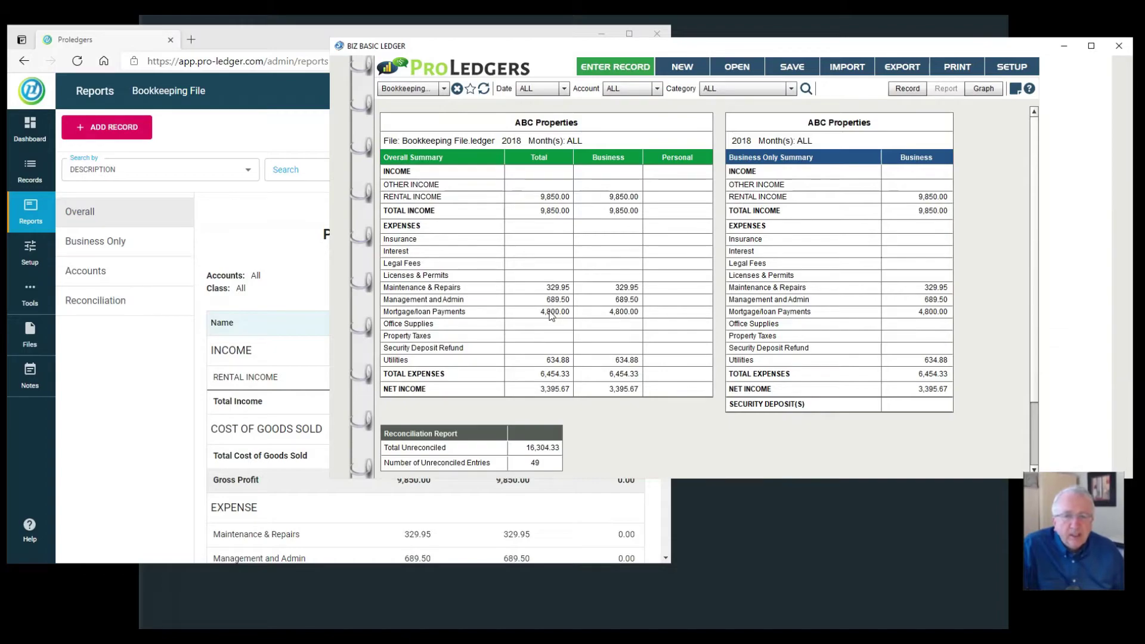
click(902, 90)
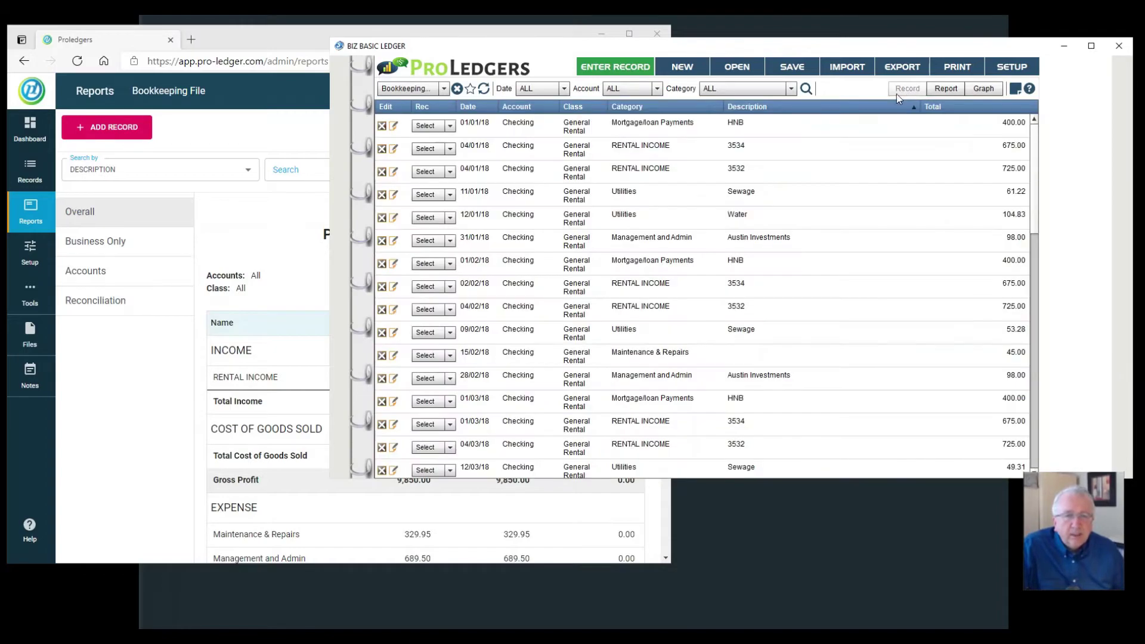
click(293, 46)
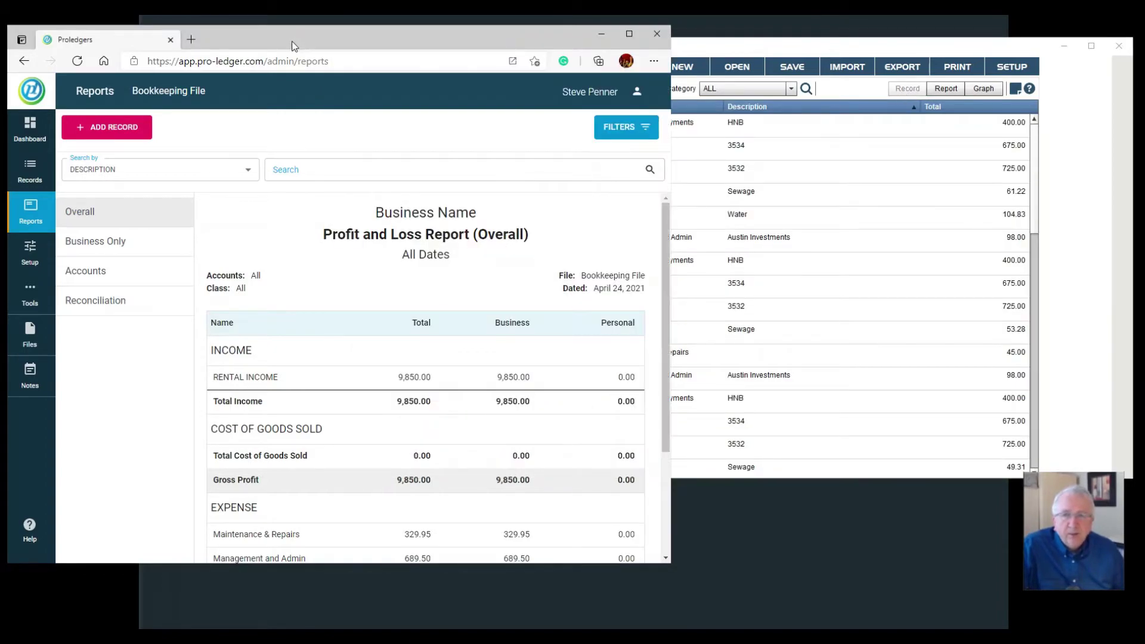
click(29, 171)
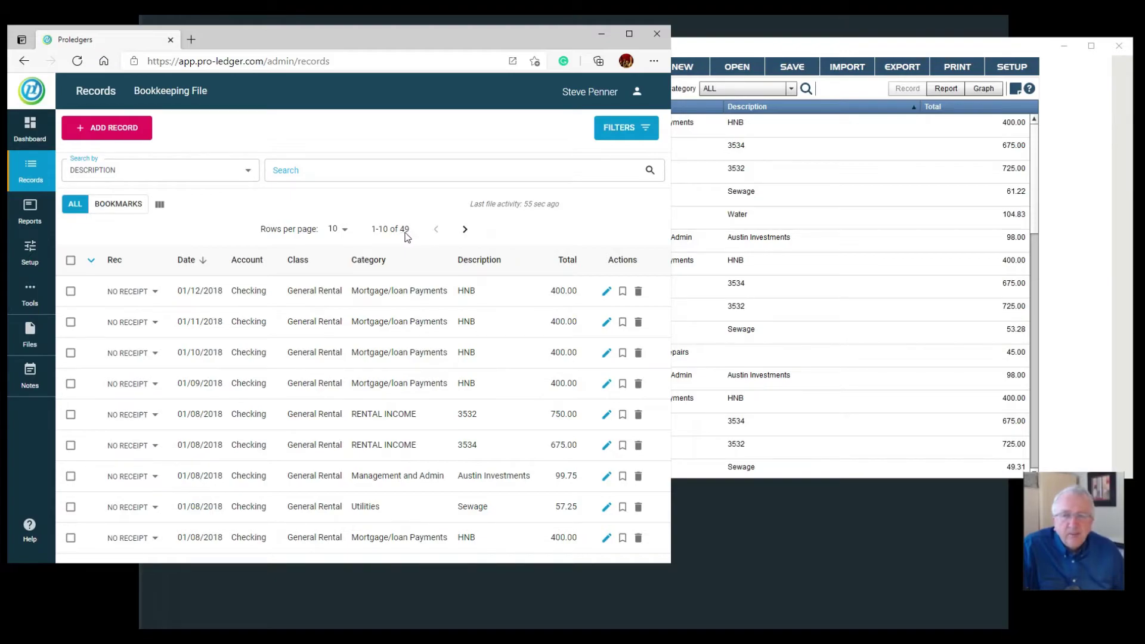
Step: Page through the imported records in the web app, setting 25 rows per page to reach the final page
click(464, 230)
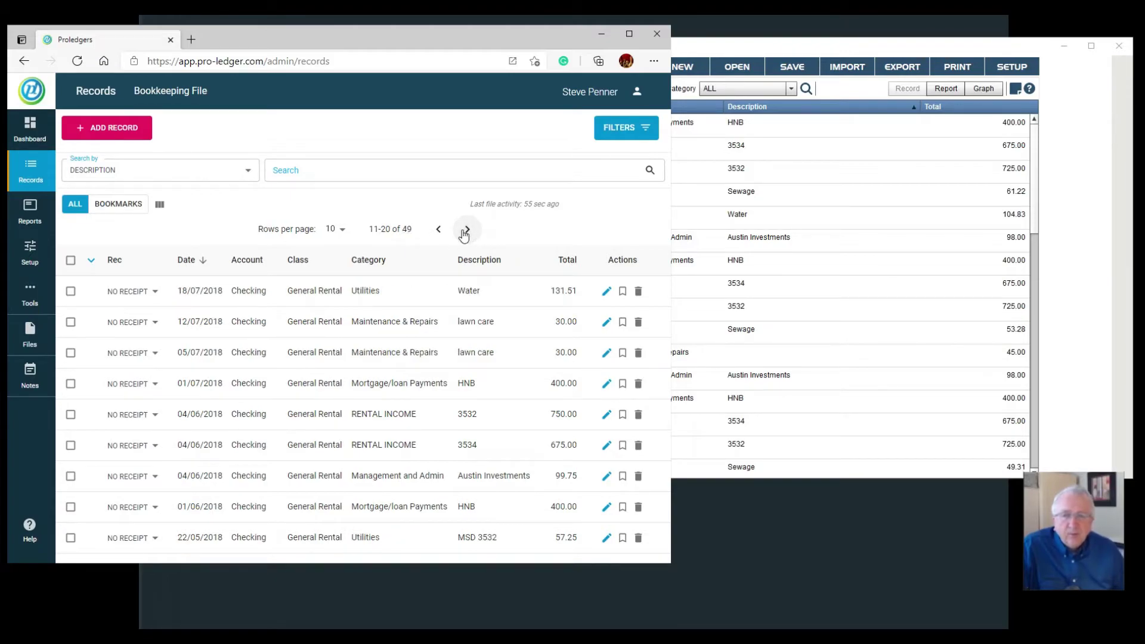
click(466, 232)
click(338, 229)
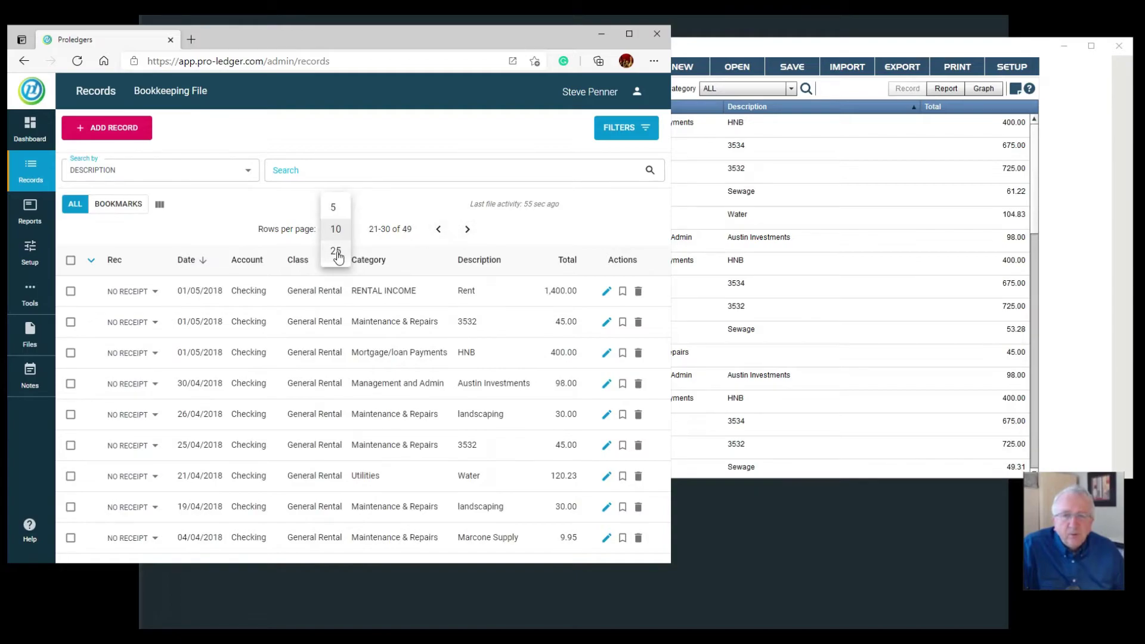
click(335, 251)
click(467, 229)
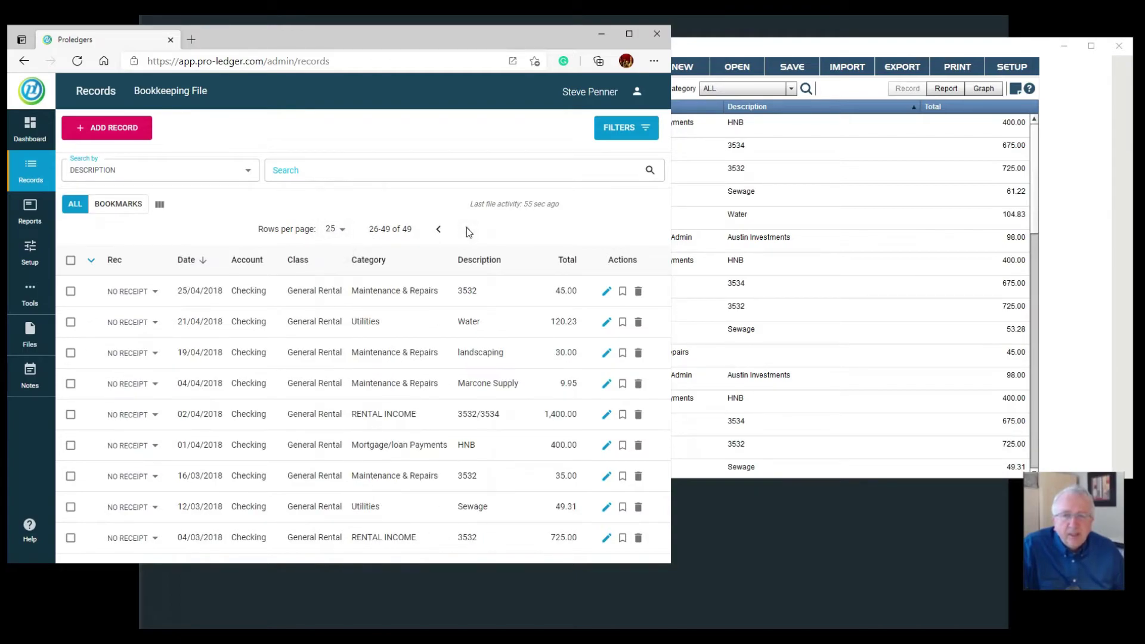
Step: Switch to Biz Basic Ledger and display its record search bar to check the total number of records
click(772, 48)
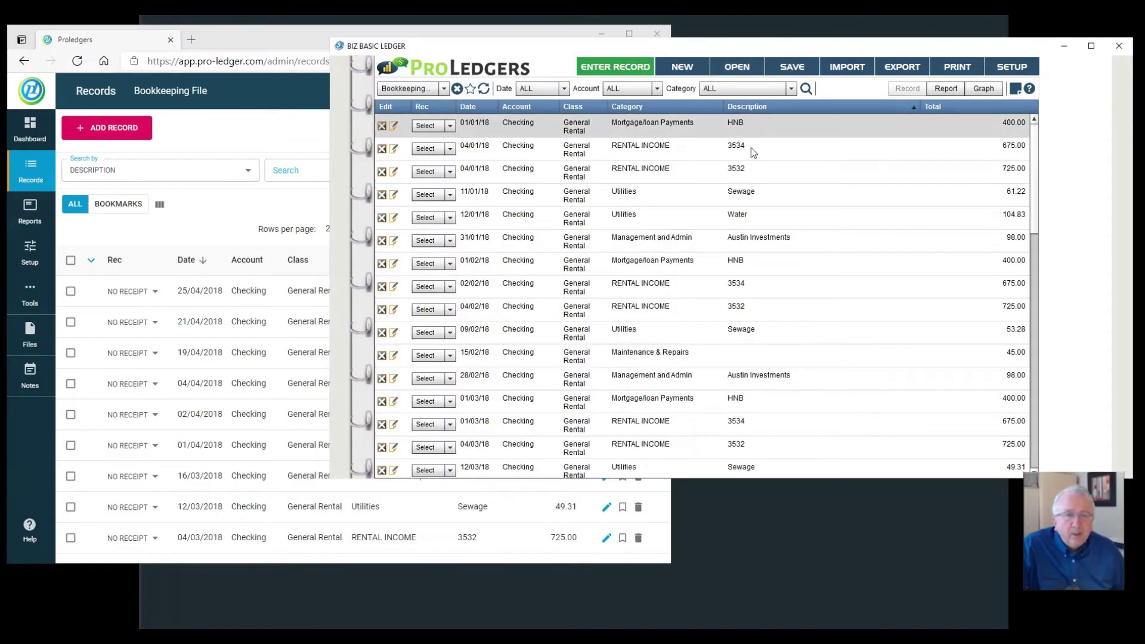
click(806, 88)
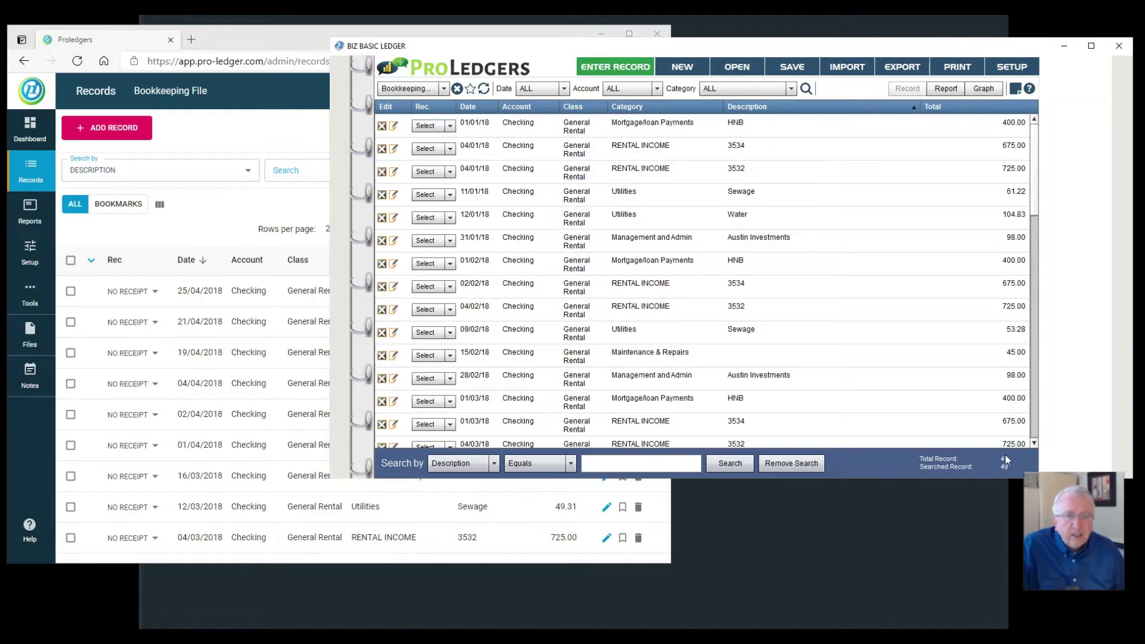
Step: Switch to the Proledgers web app, reposition its window and widen it to show more of the records list
click(297, 43)
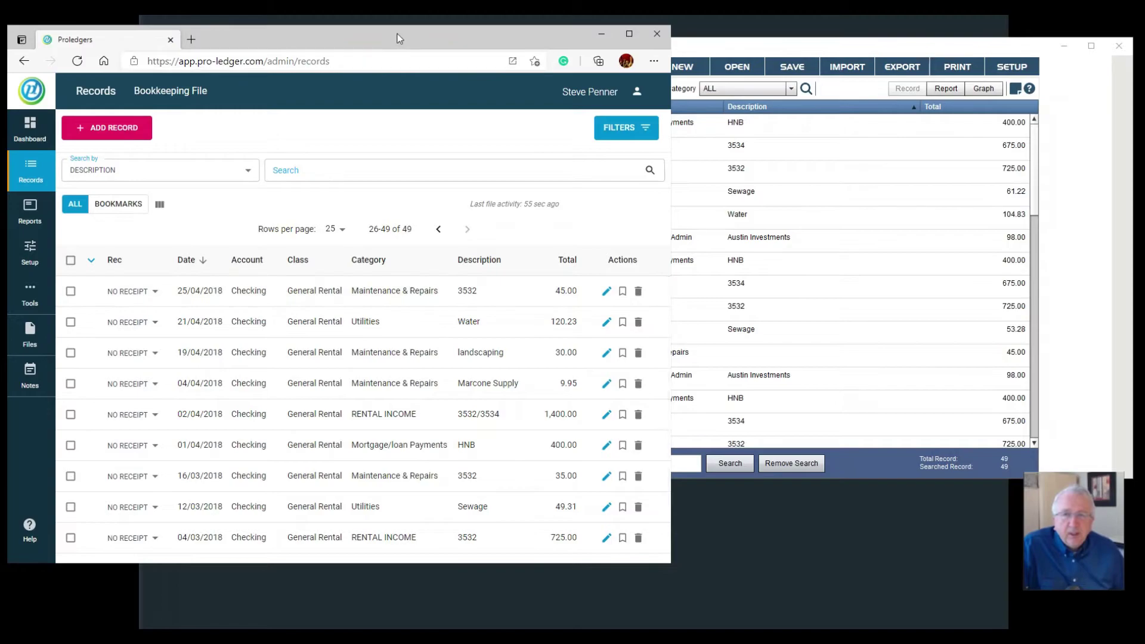
drag(398, 32, 506, 39)
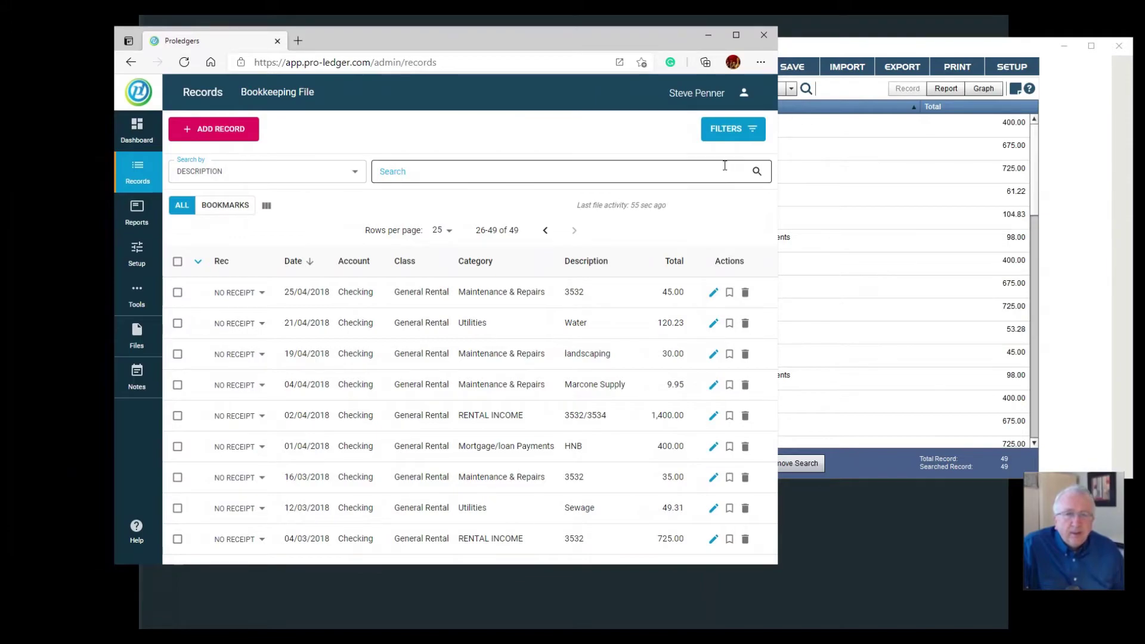
drag(779, 151, 871, 150)
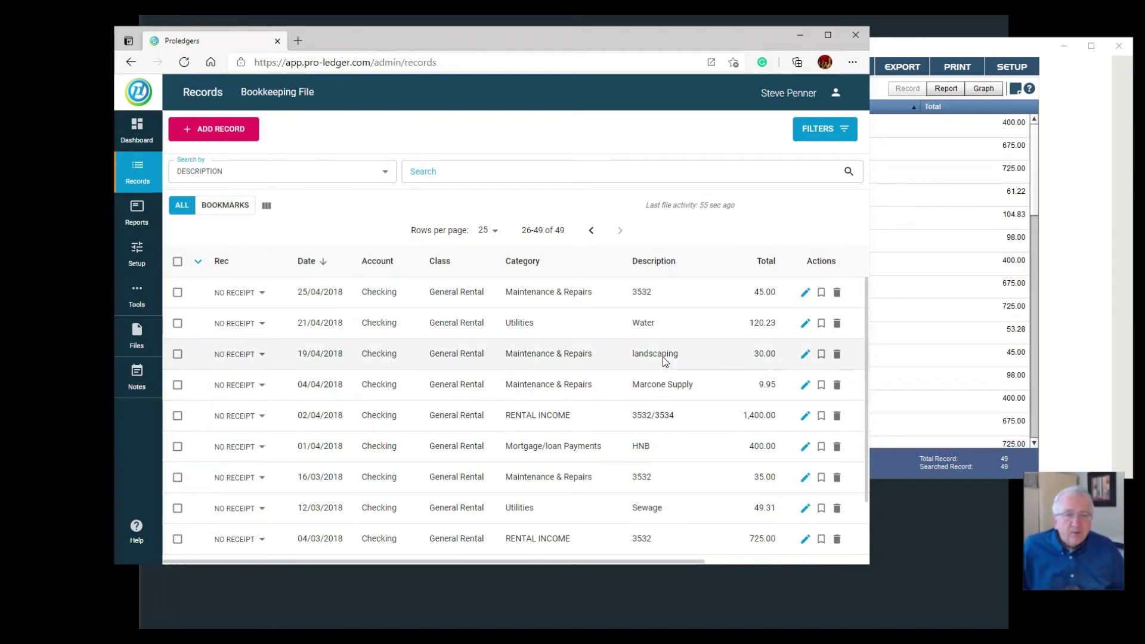
click(458, 165)
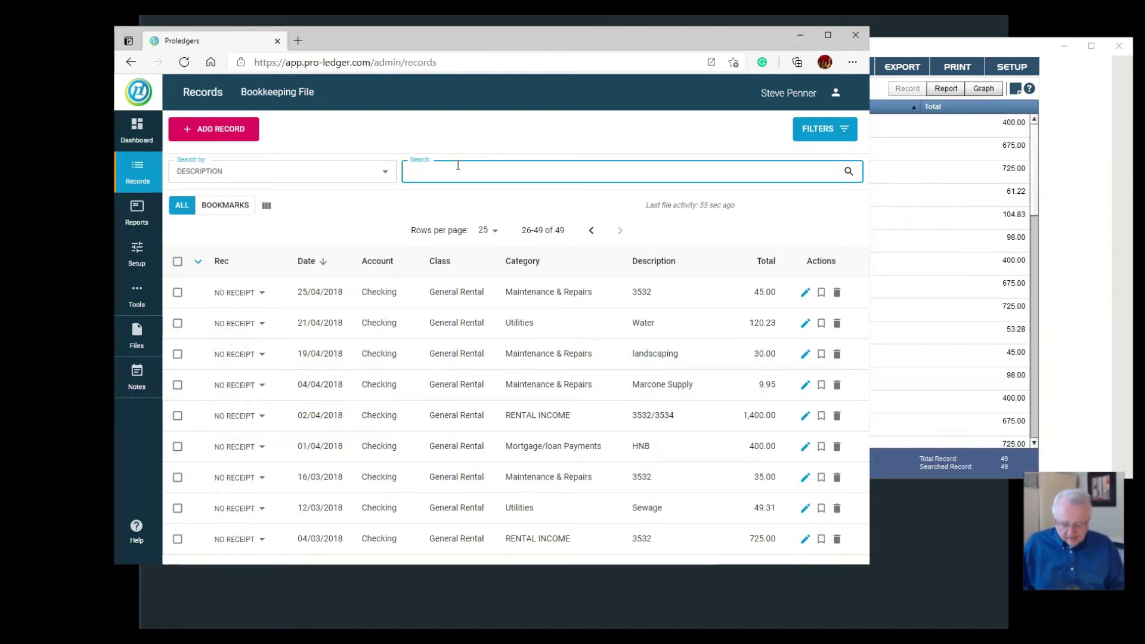
text(land)
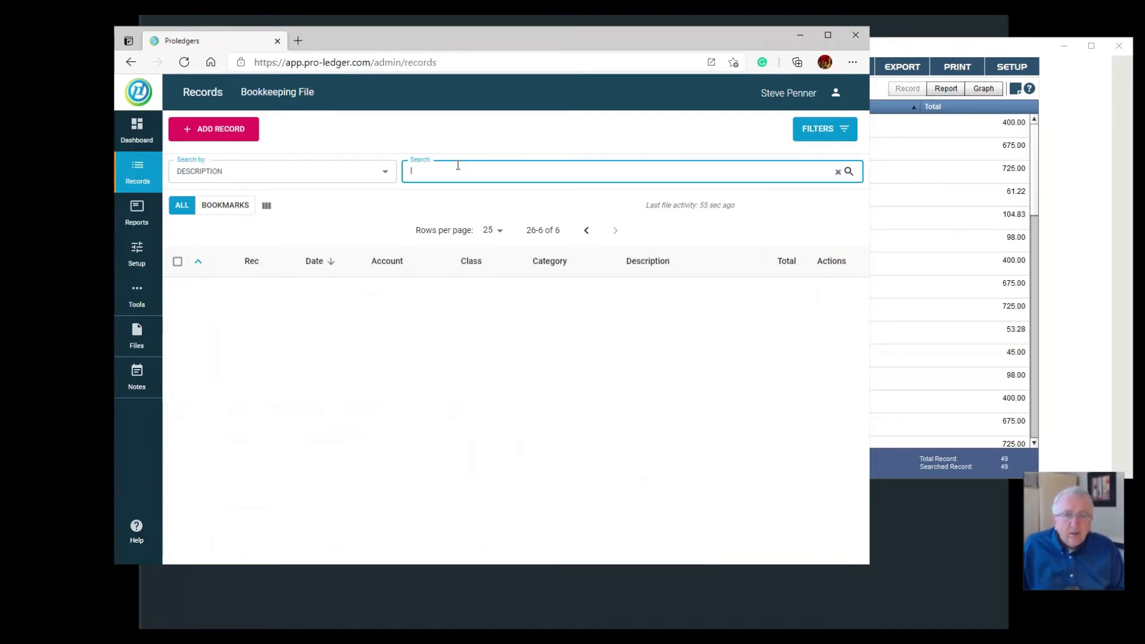
key(BackSpace)
Step: Reload the records list and search the record descriptions for "land", clearing the search term after checking the matches
click(184, 62)
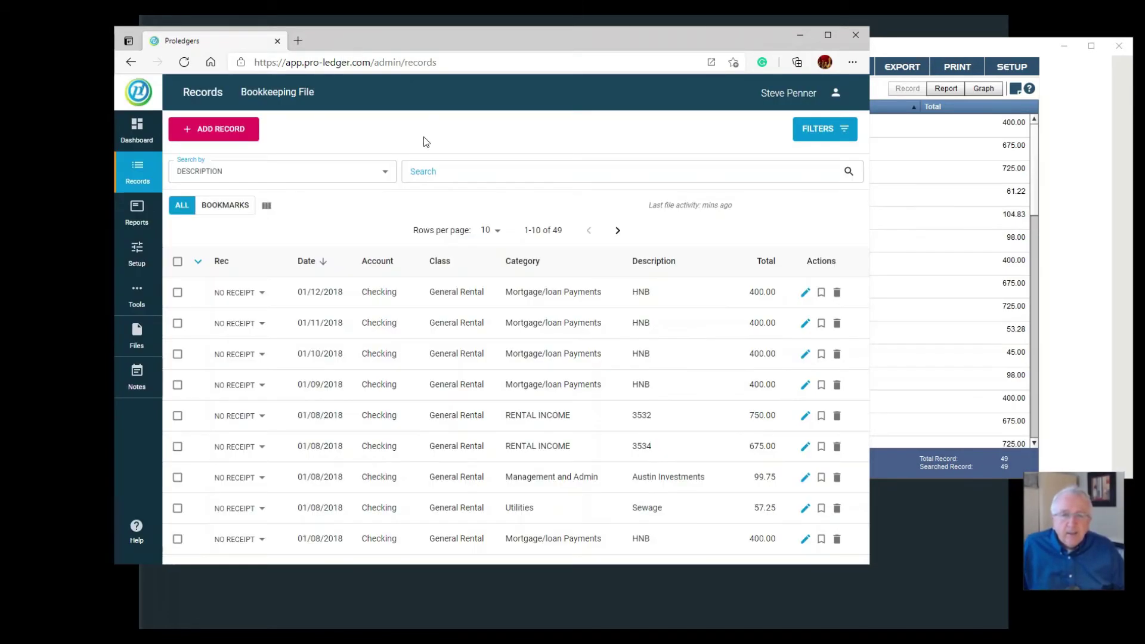
click(445, 165)
text(land)
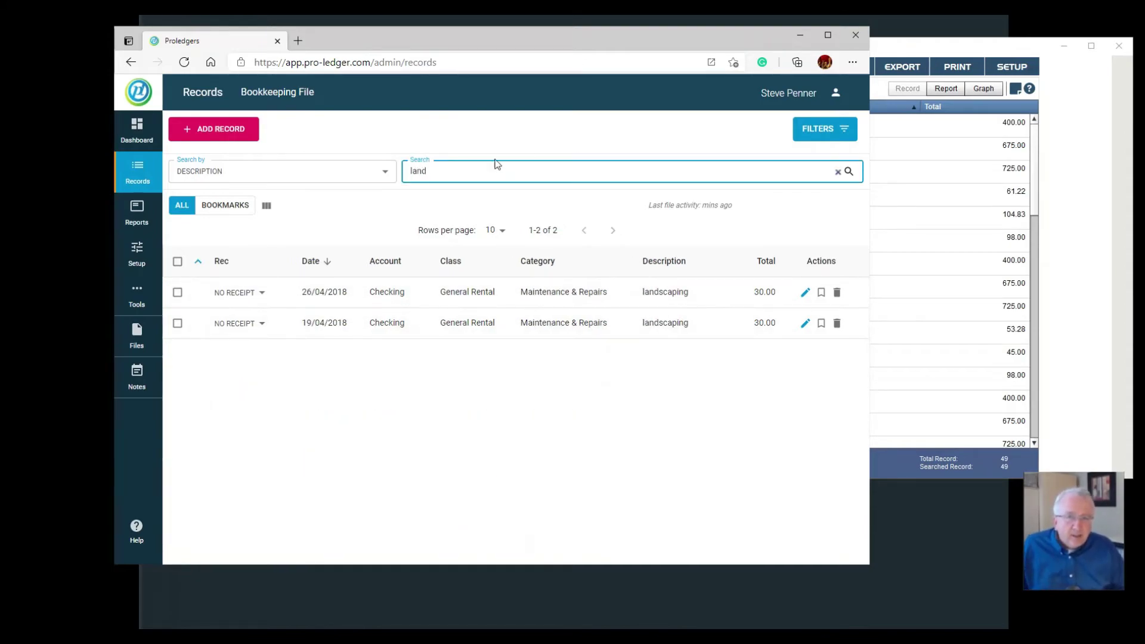
key(BackSpace)
key(BackSpace)
key(BackSpace)
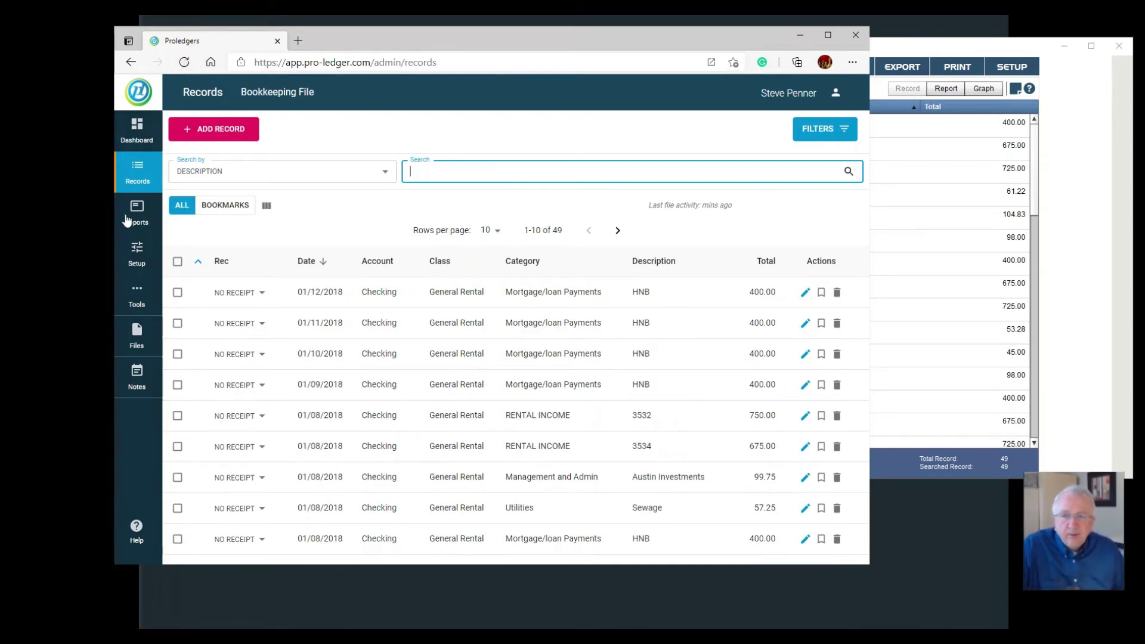
Step: Review the web app's setup lists of accounts, classes, income, cost of goods sold and expense categories
click(138, 254)
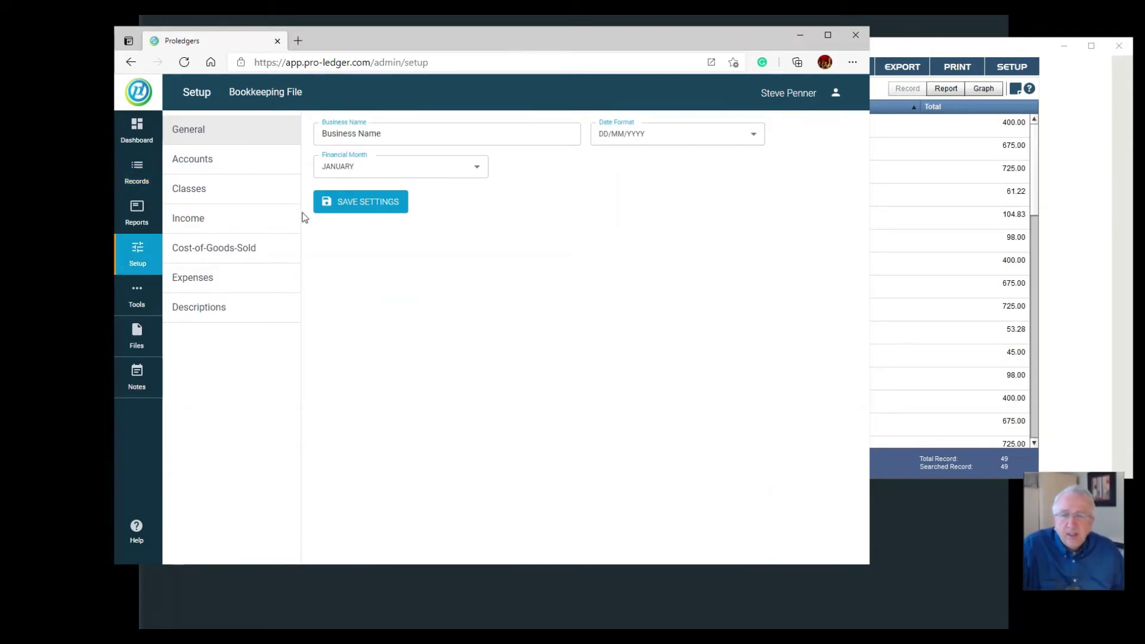
click(213, 161)
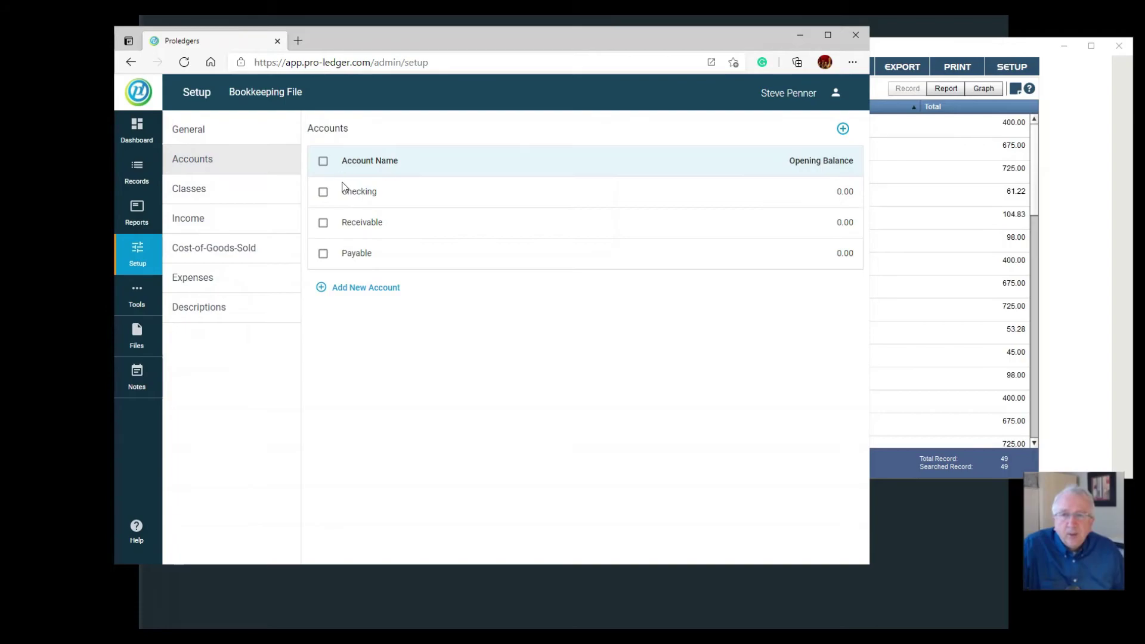
click(222, 192)
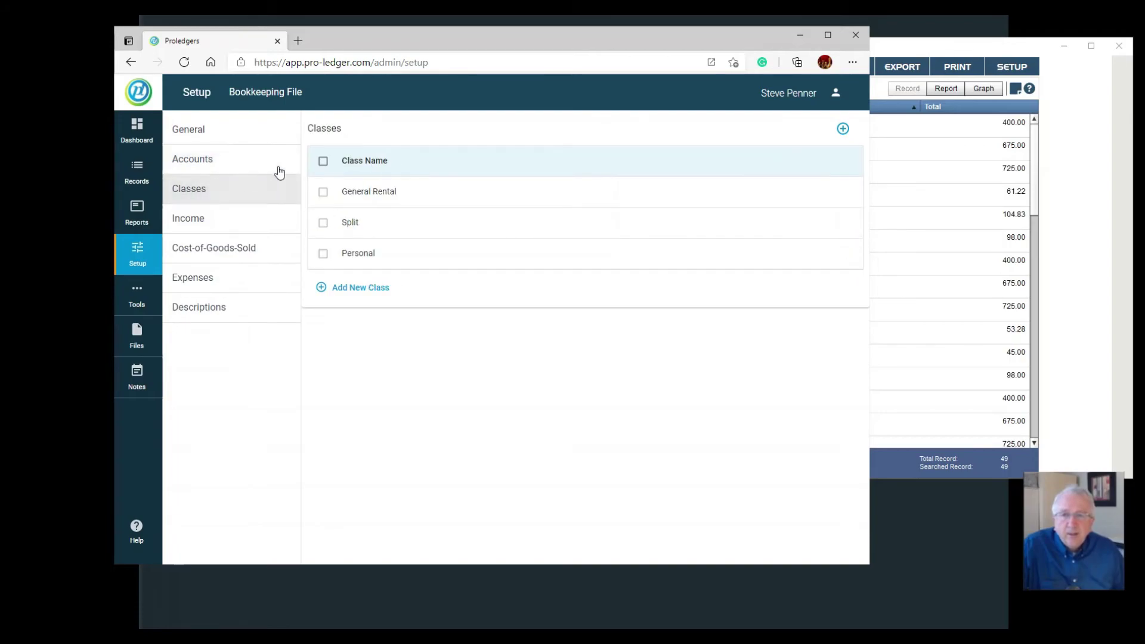
click(214, 219)
click(221, 252)
click(225, 277)
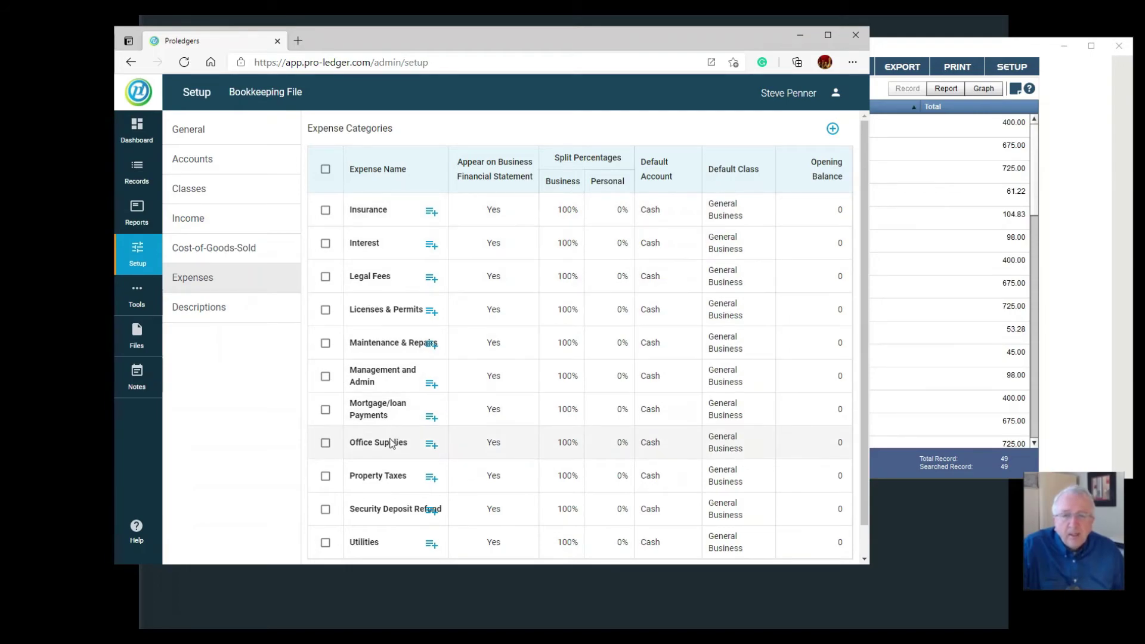
scroll(391, 443, down, 2)
scroll(388, 439, up, 2)
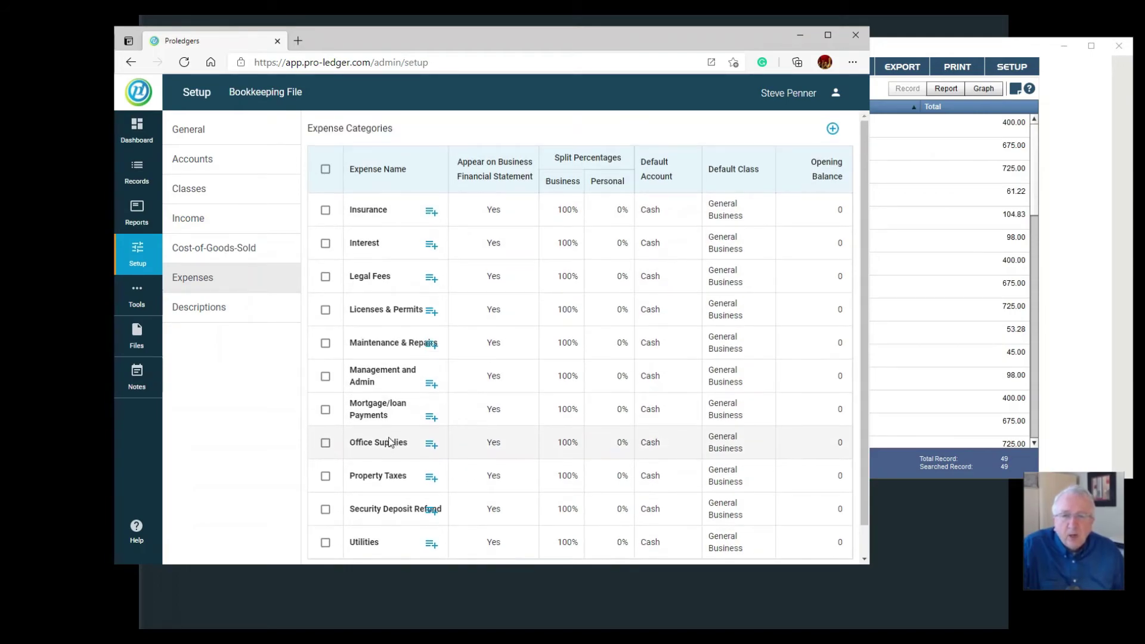
Step: Check the pre-written descriptions and general settings in the setup, returning to the expense categories
click(199, 311)
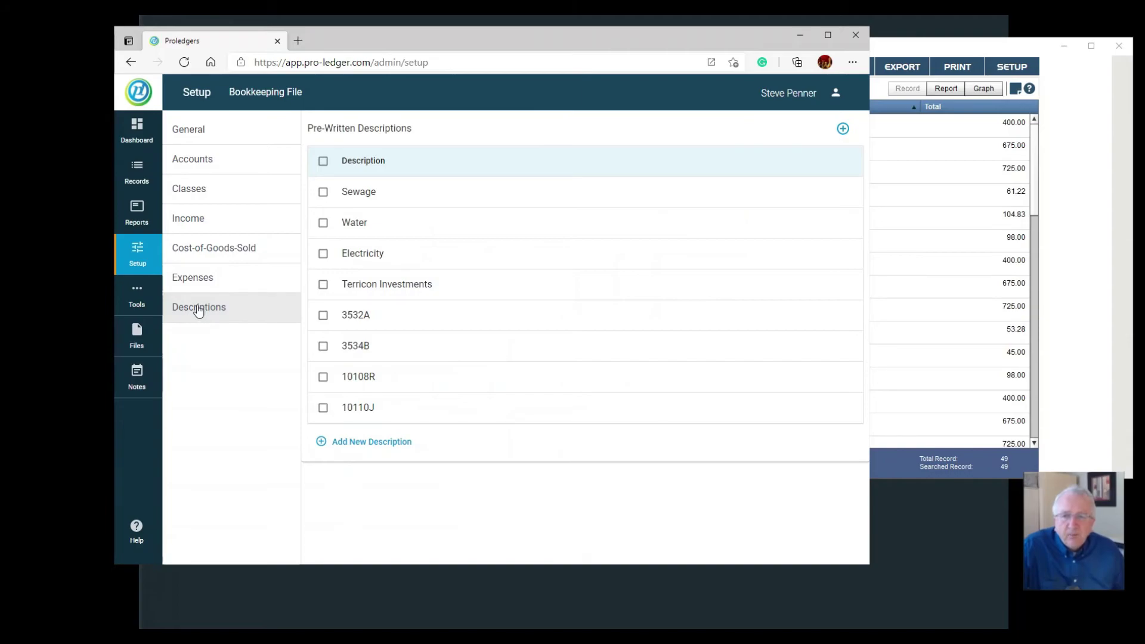
click(214, 132)
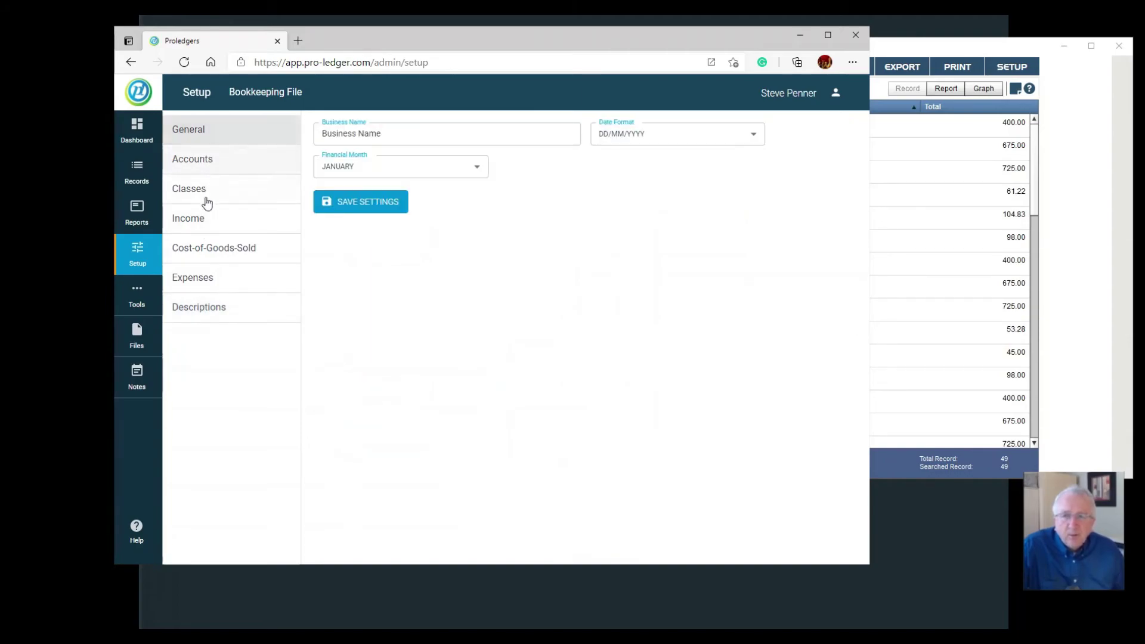
click(214, 286)
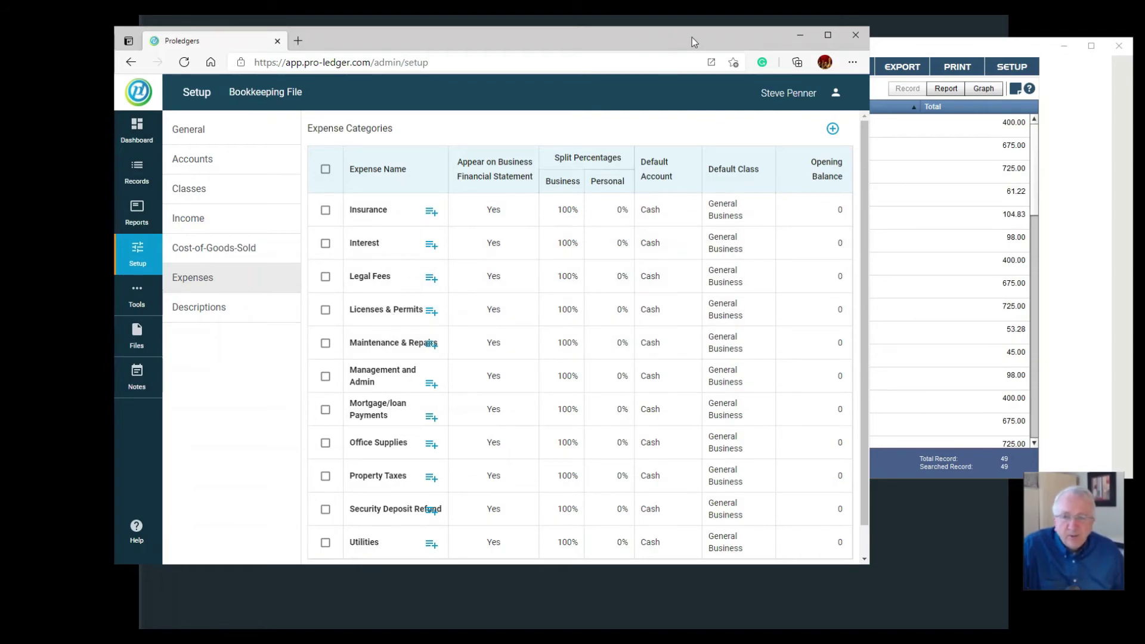
Step: Switch to Biz Basic Ledger and open its setup to compare the accounts and categories with the web app
drag(692, 37, 669, 40)
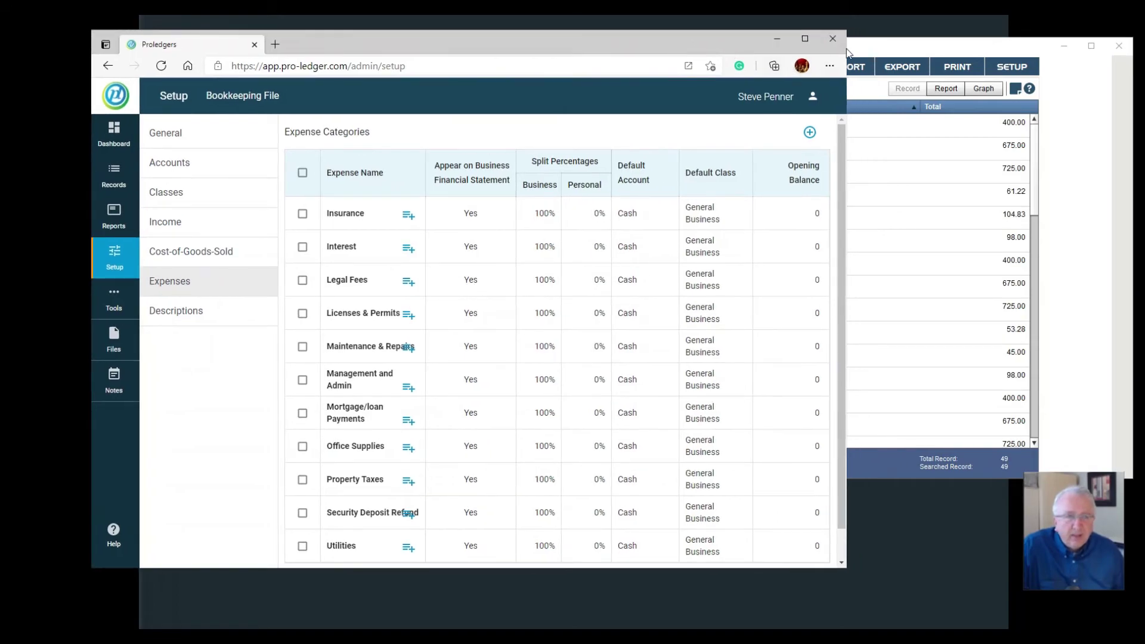
click(872, 54)
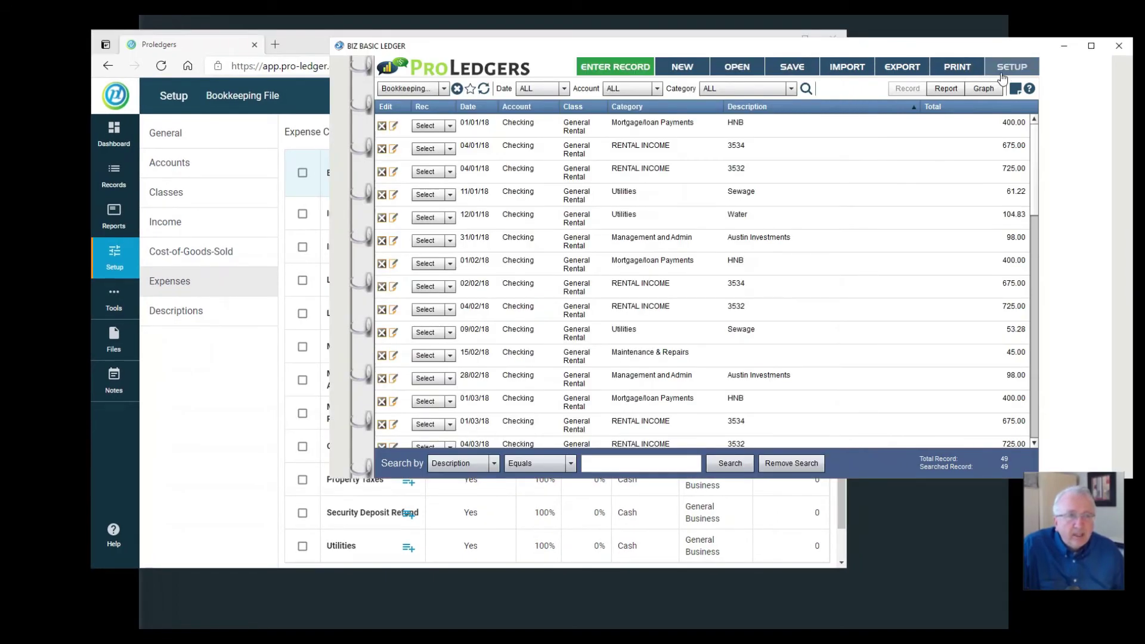
click(1008, 67)
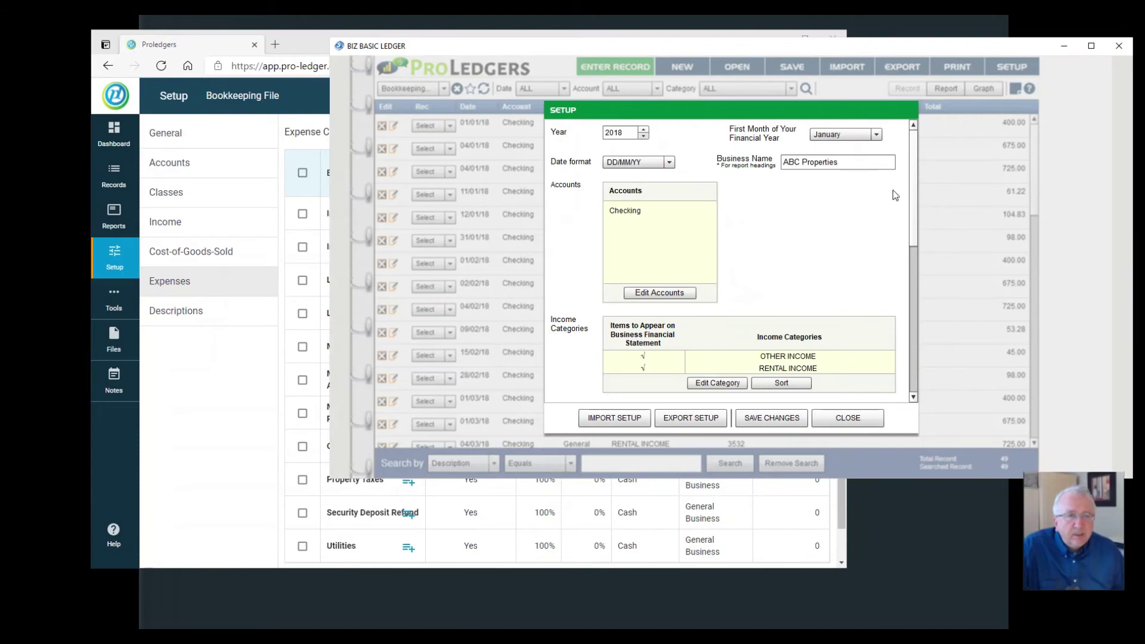
drag(924, 176, 931, 309)
Step: Switch back to the Proledgers web app and review the dashboard's income, expense and outstandings summaries
click(261, 187)
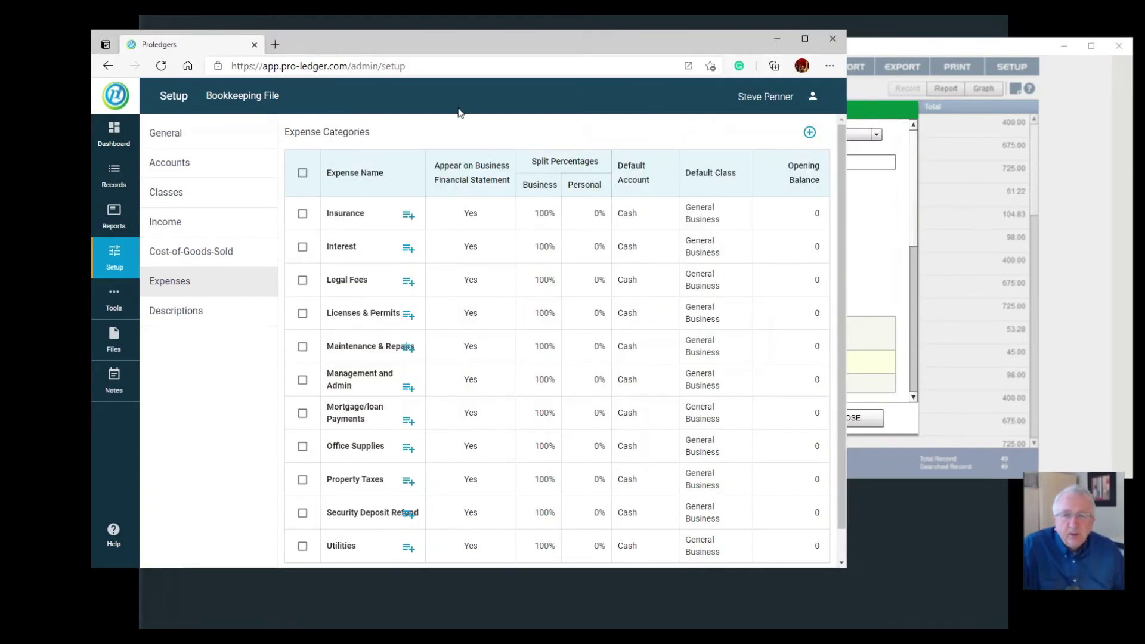
click(114, 132)
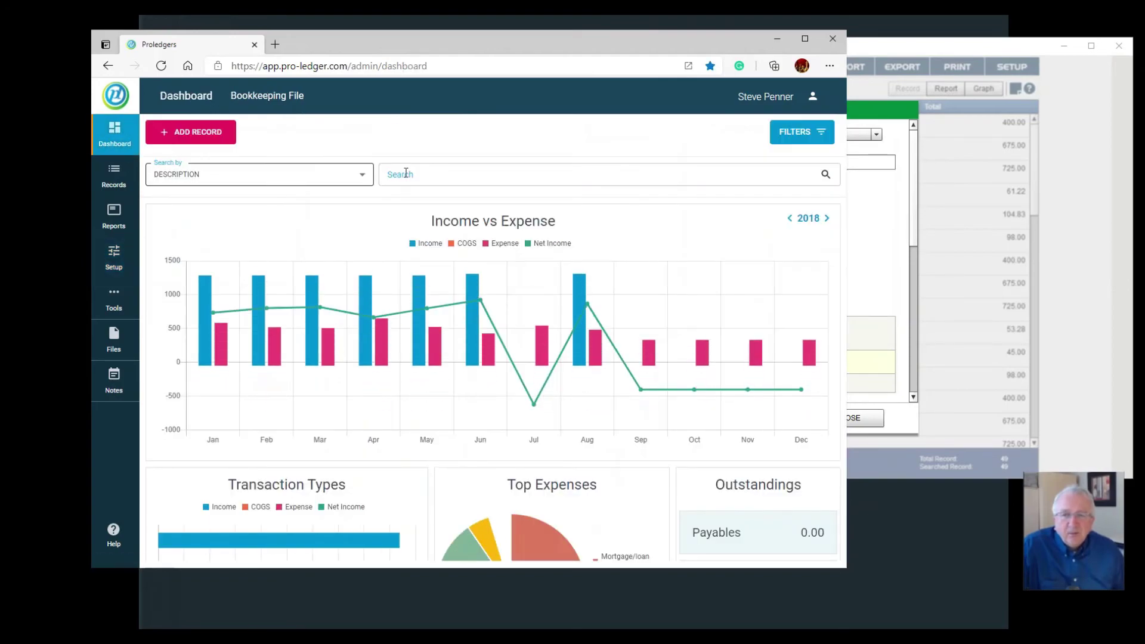
scroll(572, 239, down, 2)
scroll(585, 244, up, 1)
scroll(587, 250, down, 1)
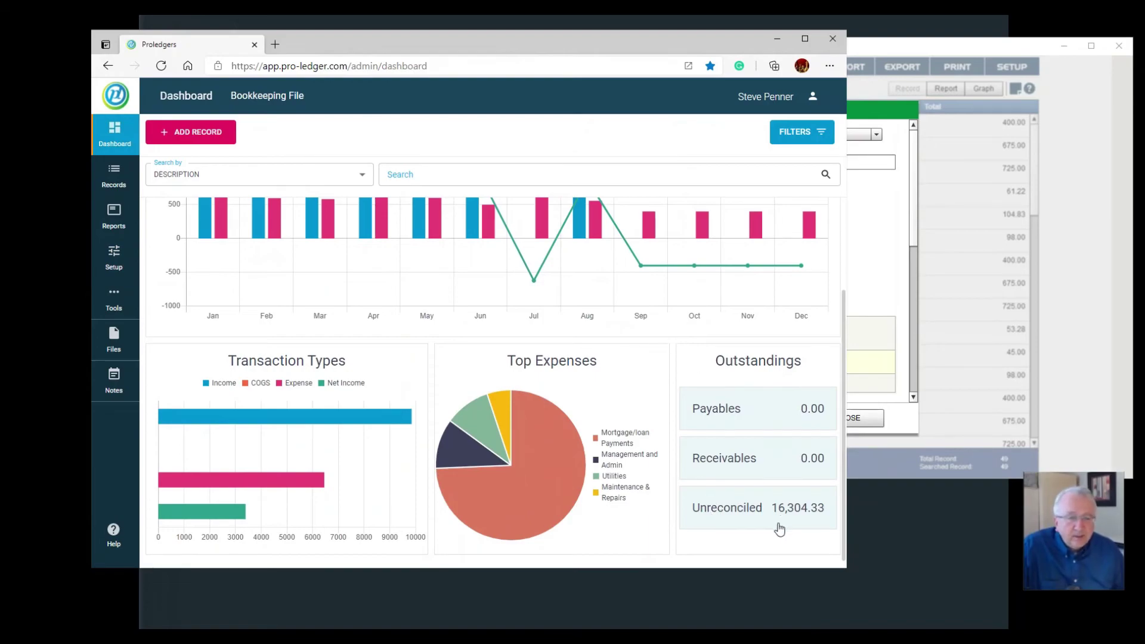
Step: Open the web app's reconciliation report and compare it with the reconciliation report in Biz Basic Ledger
click(113, 209)
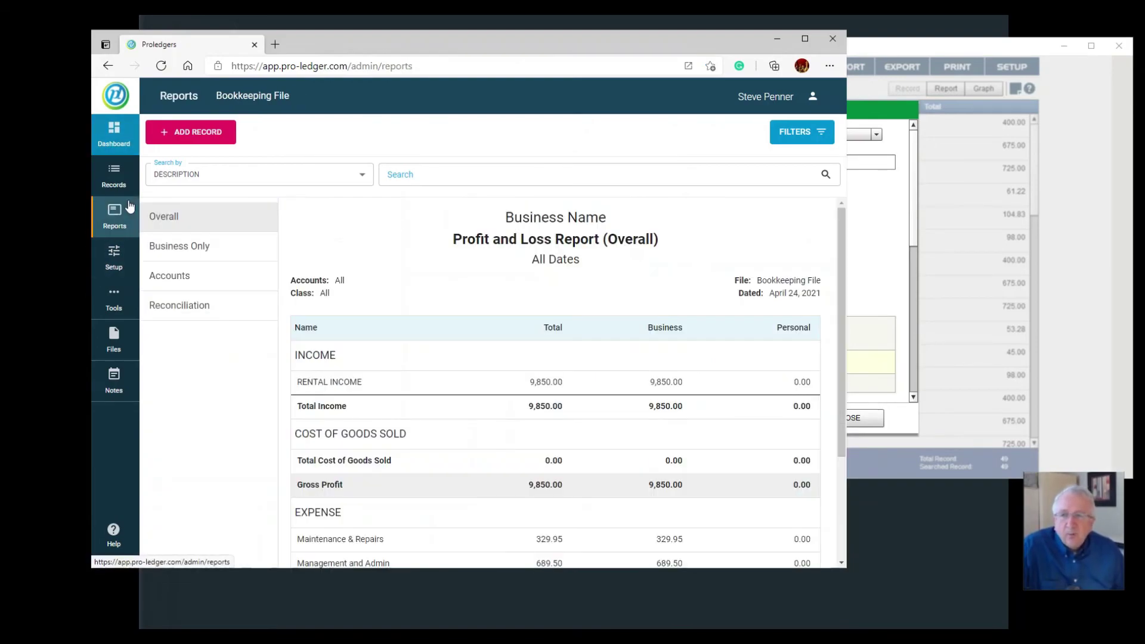
click(174, 307)
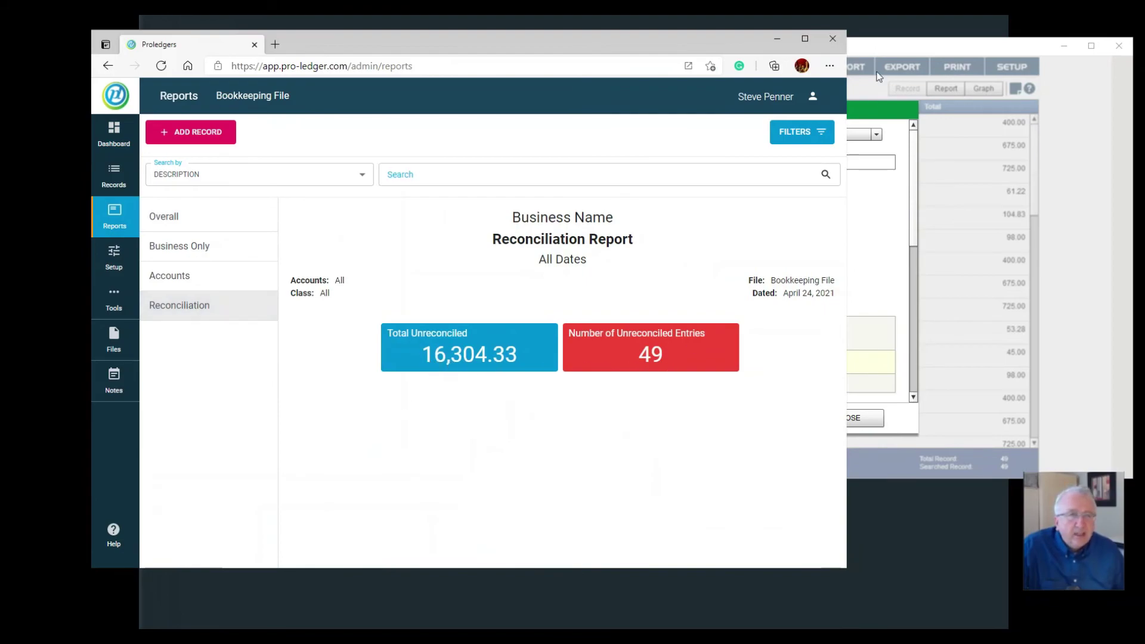
click(868, 107)
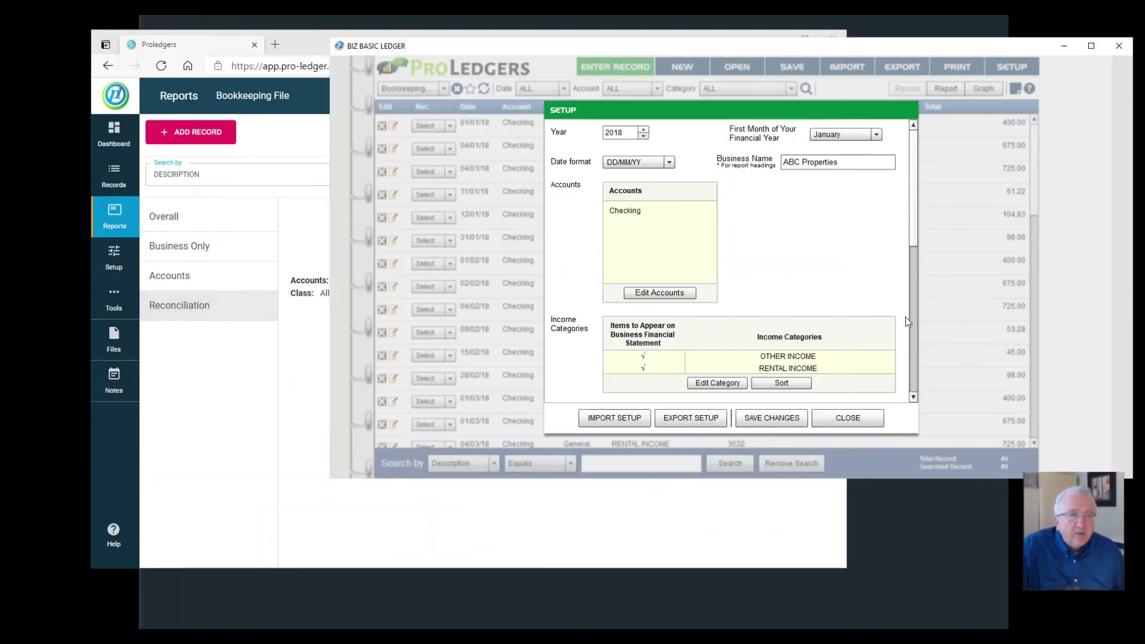
click(853, 416)
click(950, 89)
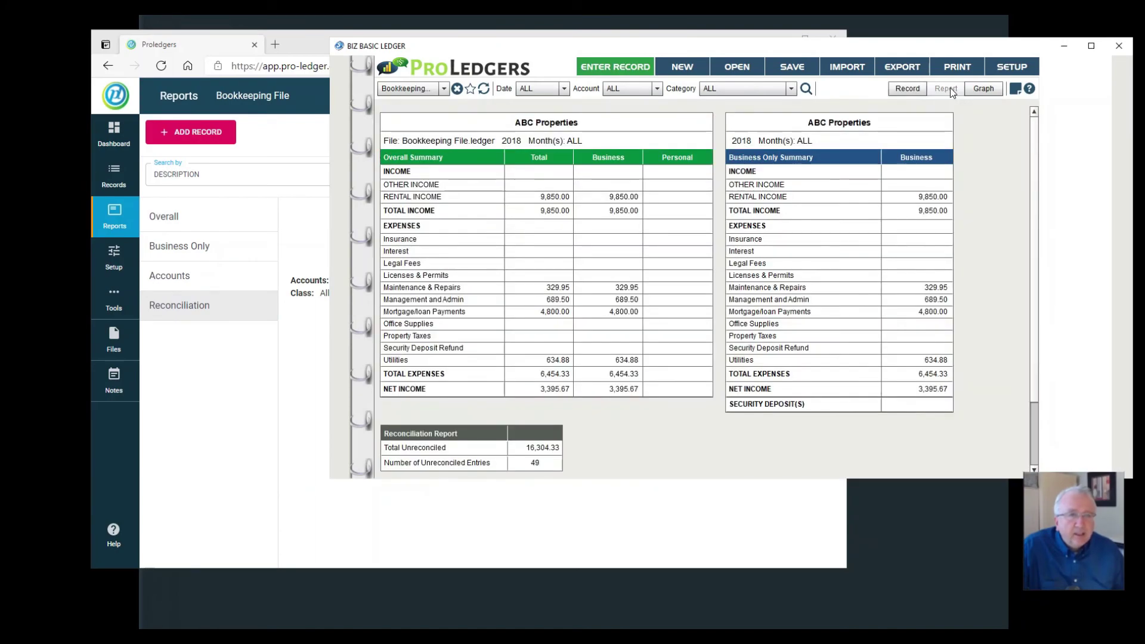
scroll(587, 428, down, 1)
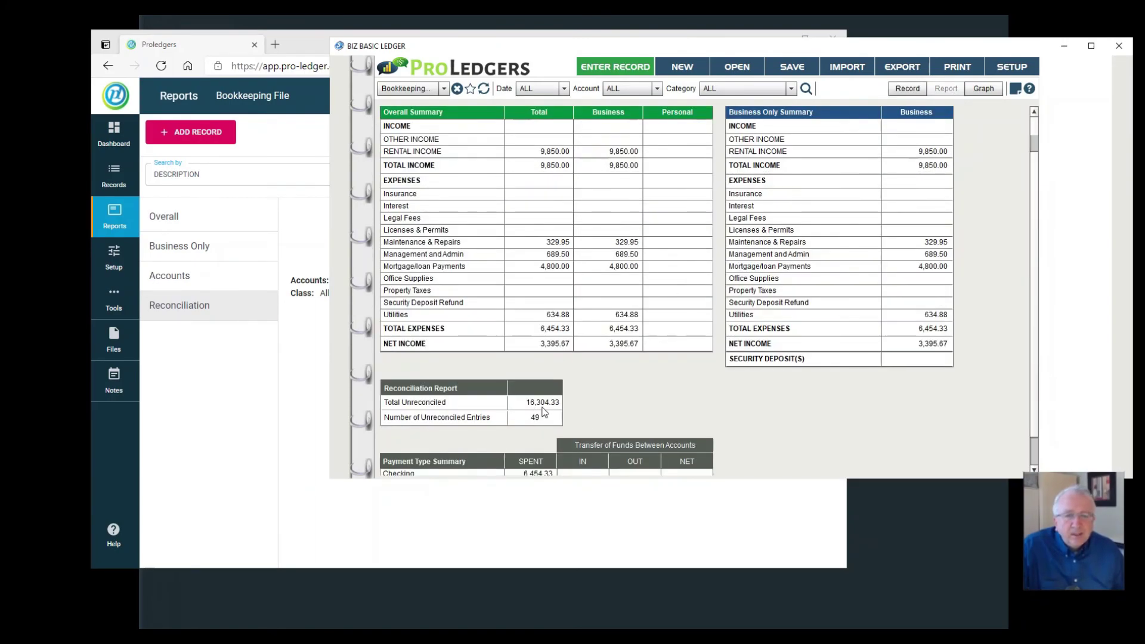
Step: Return to the Proledgers web app's records list and view the 01/12/2018 HNB record, closing it without saving
click(314, 42)
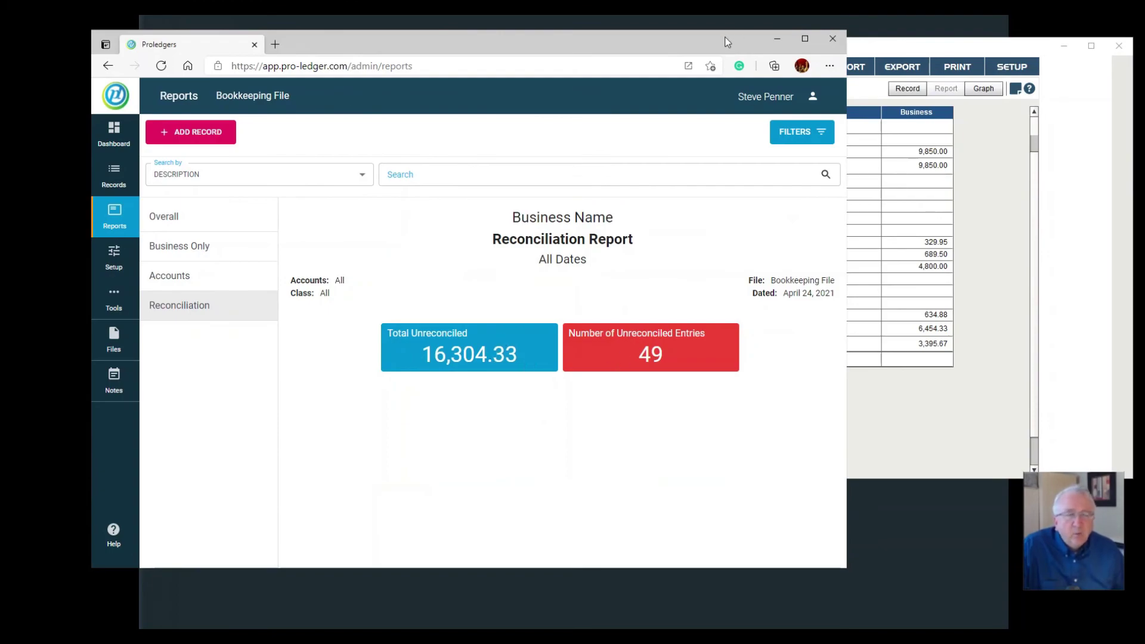
mouse_move(724, 37)
mouse_down()
mouse_move(714, 43)
mouse_move(727, 42)
mouse_up()
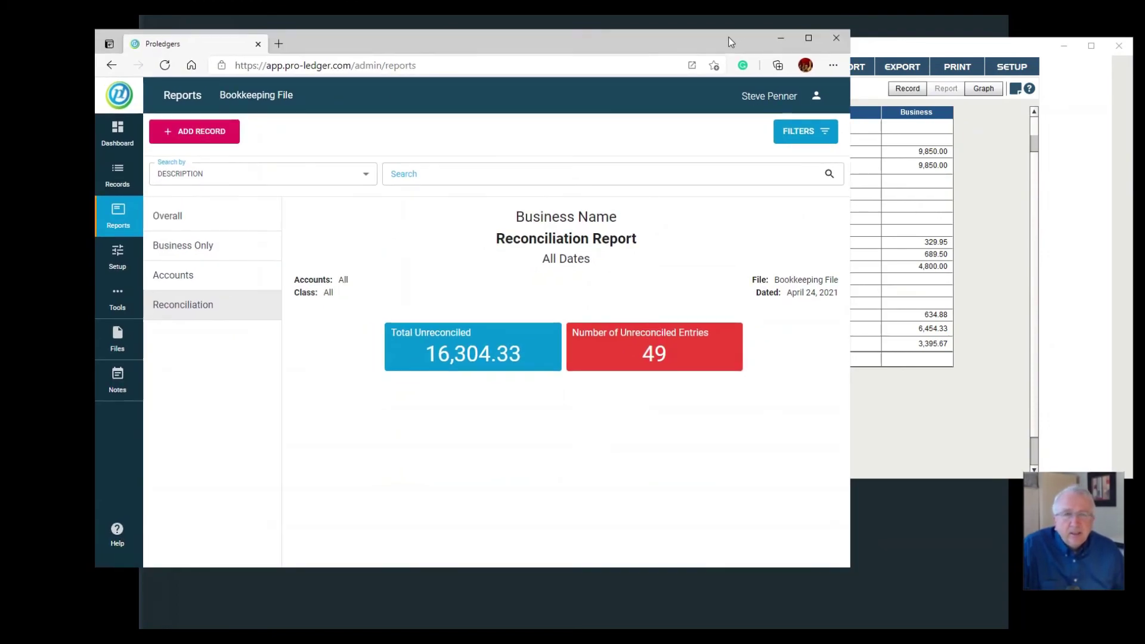
click(117, 132)
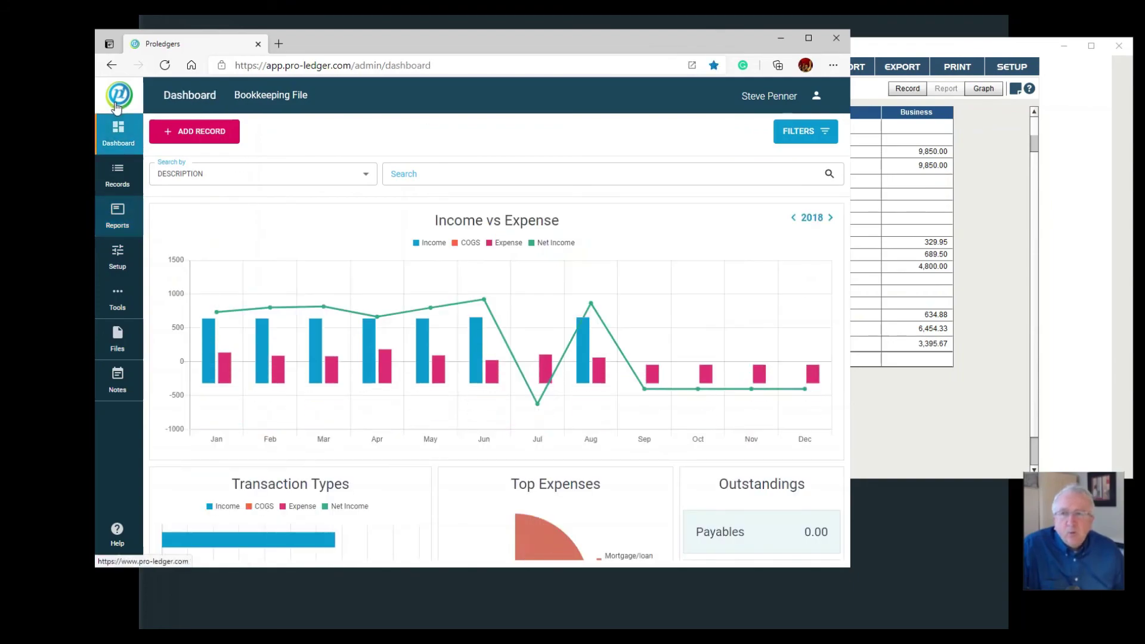
click(116, 179)
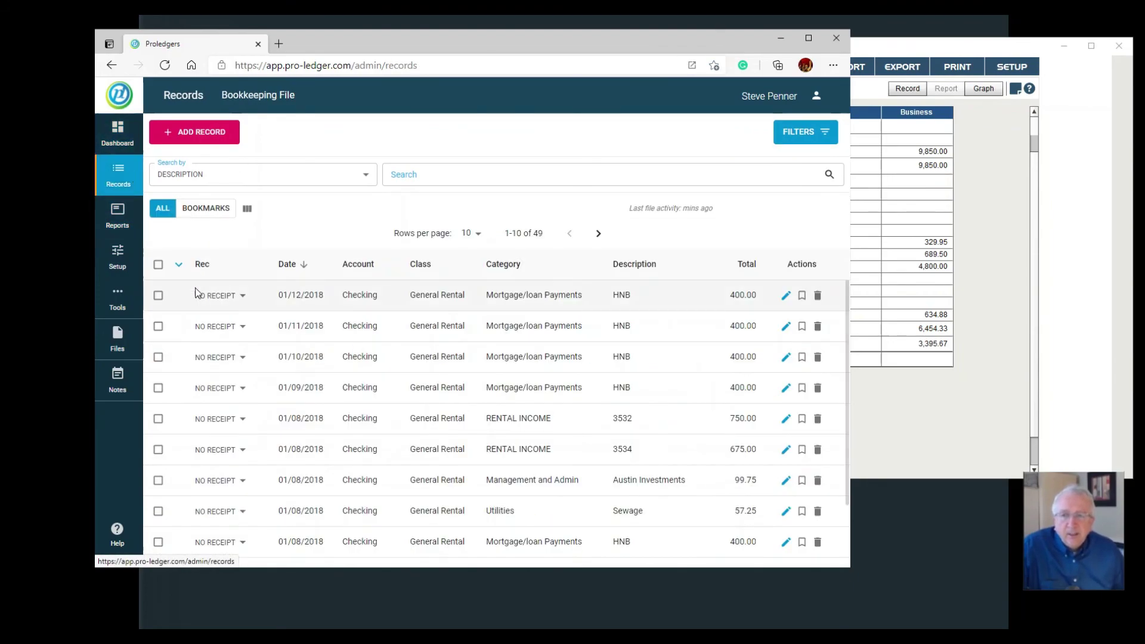
click(348, 295)
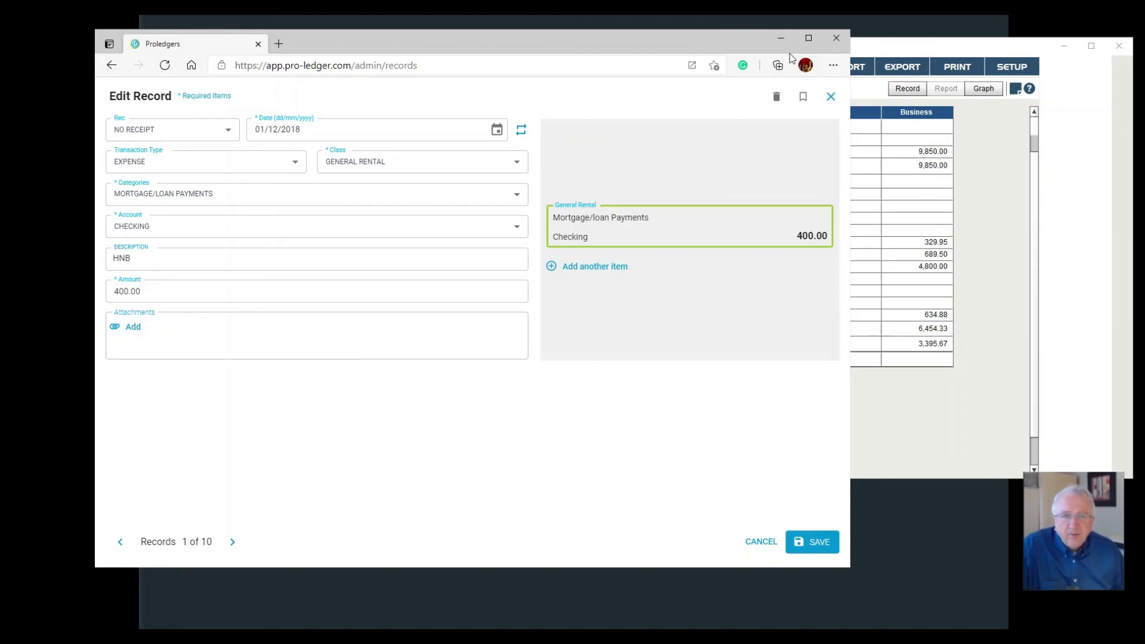
click(830, 96)
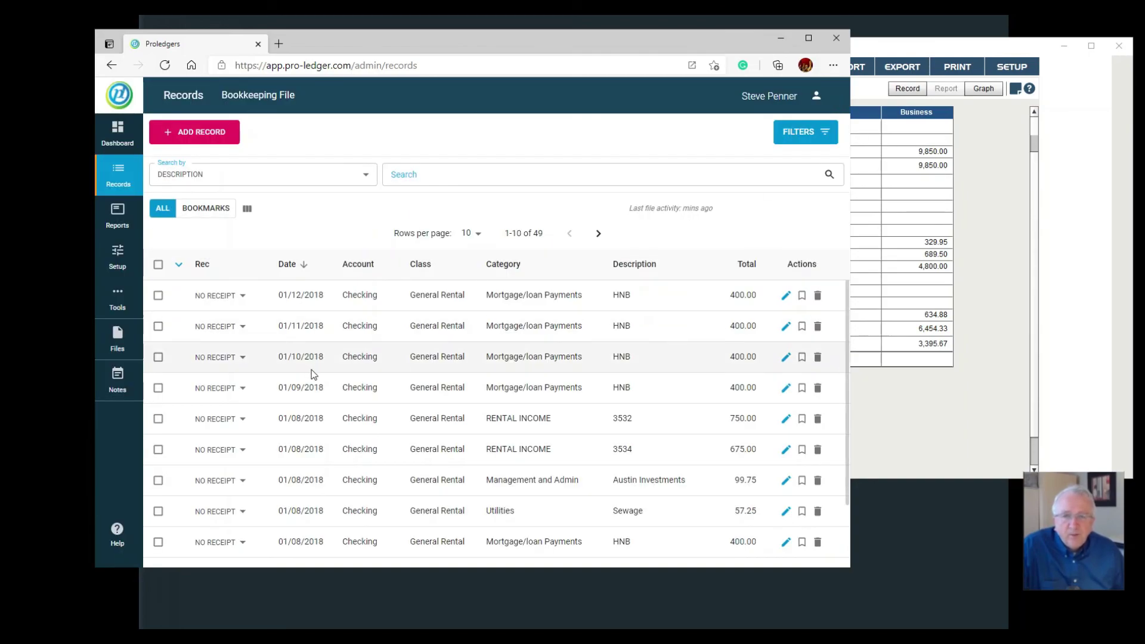